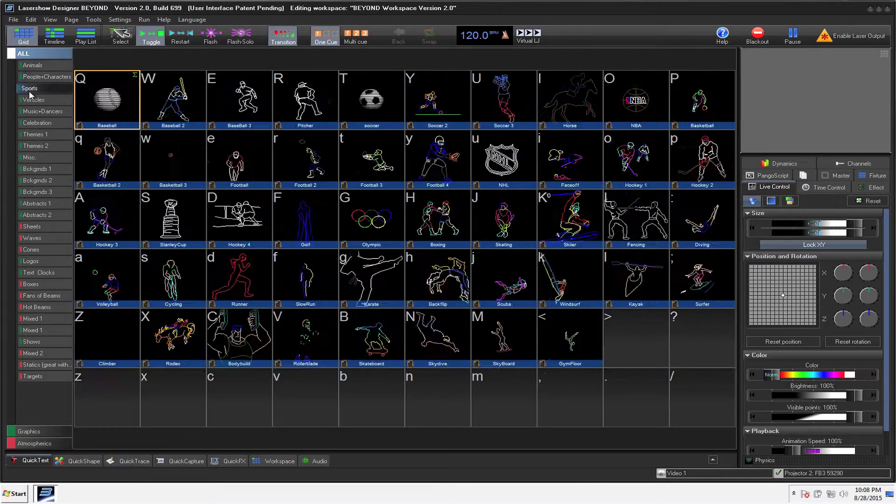
Browse the workspace's cue pages, including Themes 2, Bckgrnds 3, Waves, Fans of Beams and Hot Beams
mouse_move(36, 134)
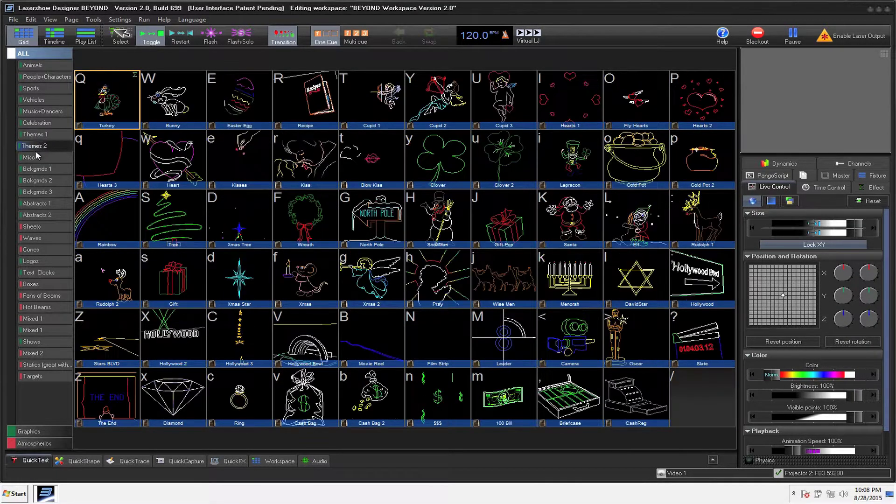
mouse_move(47, 180)
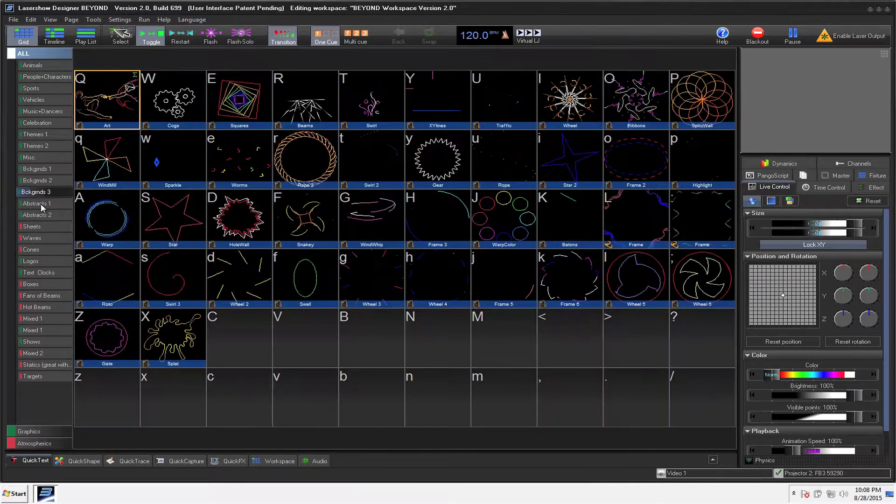
left_click(37, 238)
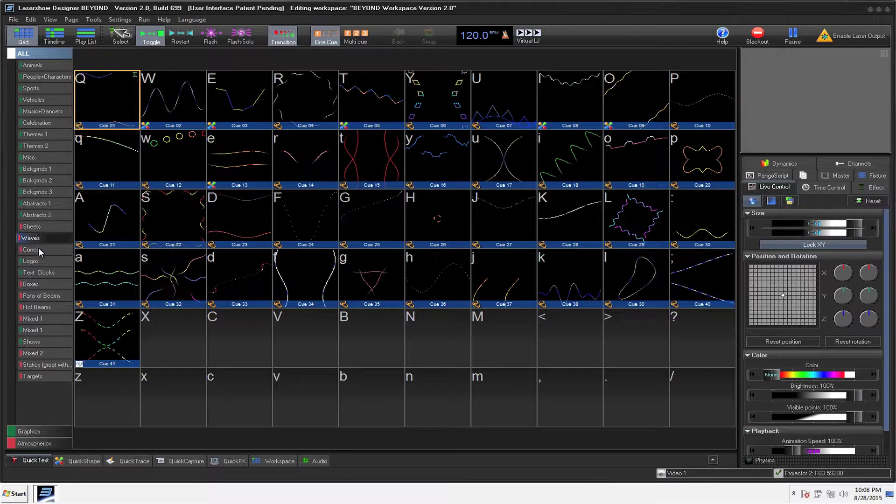
left_click(41, 297)
left_click(38, 308)
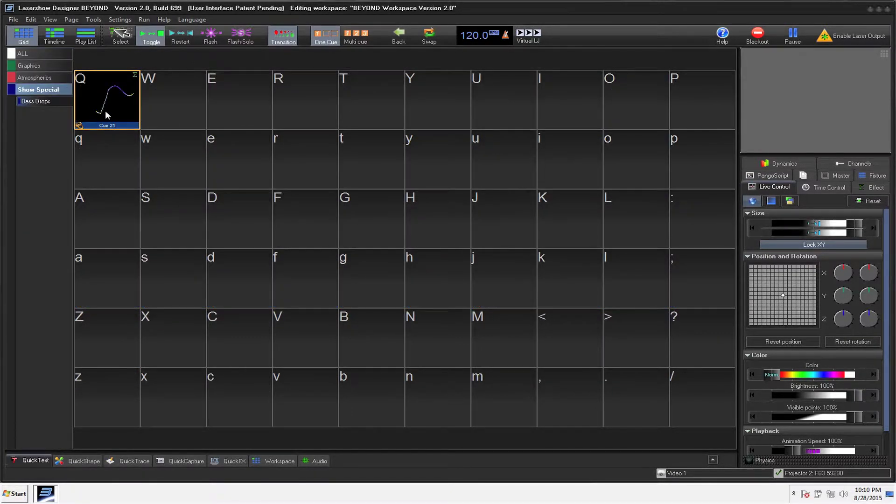
Open Cue 21's synthesized image for editing and examine its size, rotation, position, time and beat shift, and enable/disable sequence settings
right_click(105, 110)
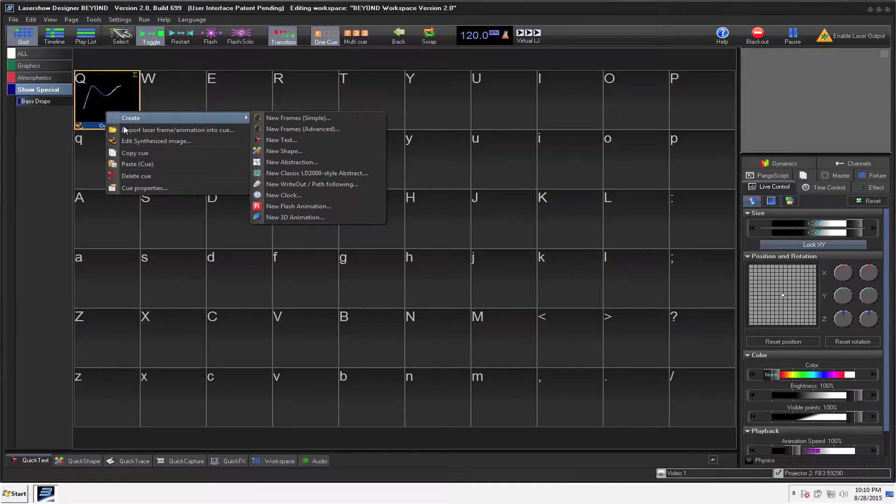
left_click(145, 139)
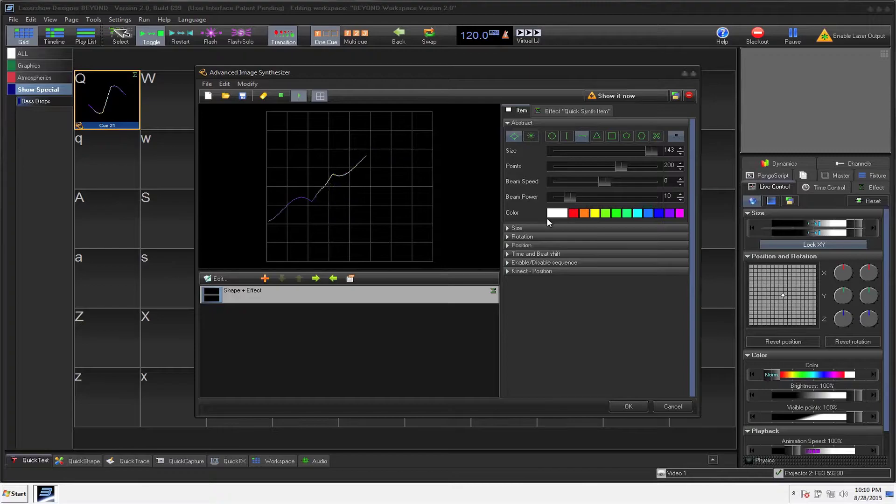
left_click(508, 227)
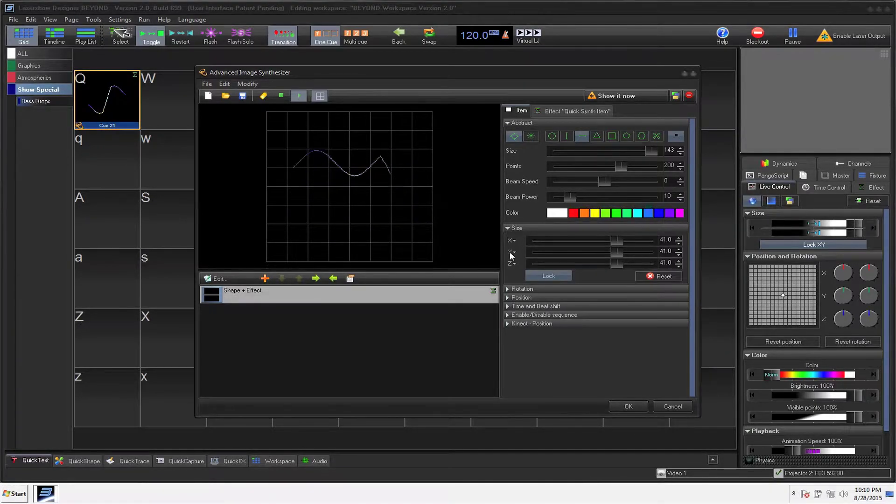
left_click(508, 289)
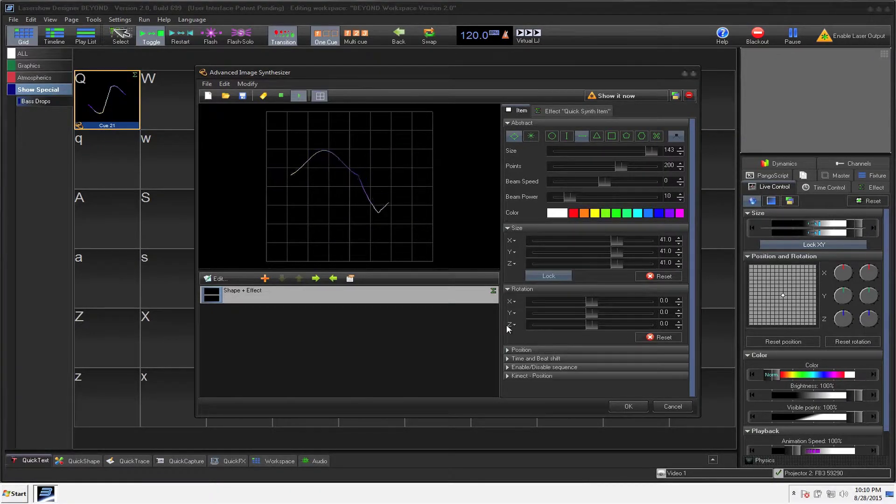
left_click(507, 349)
scroll(644, 377, "down", 2)
left_click(505, 374)
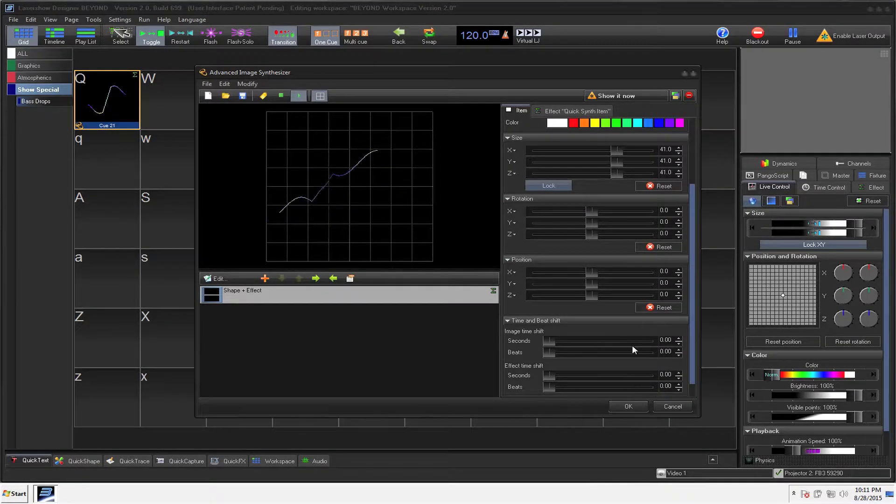
scroll(687, 351, "down", 1)
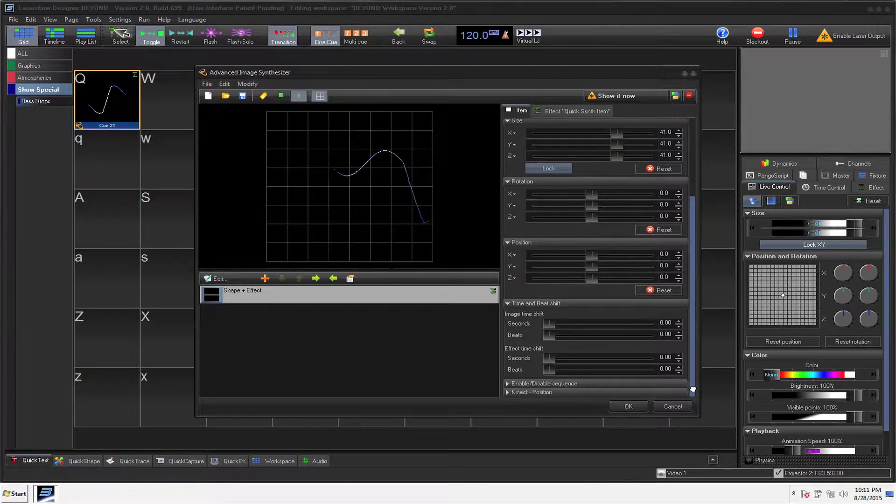
left_click(508, 387)
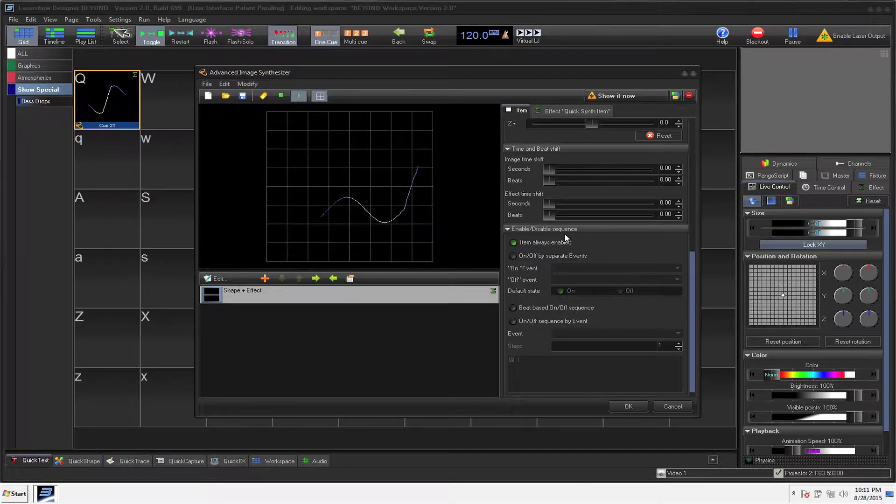
Show the synthesized image on the live laser output and close the synthesizer without saving
left_click(619, 97)
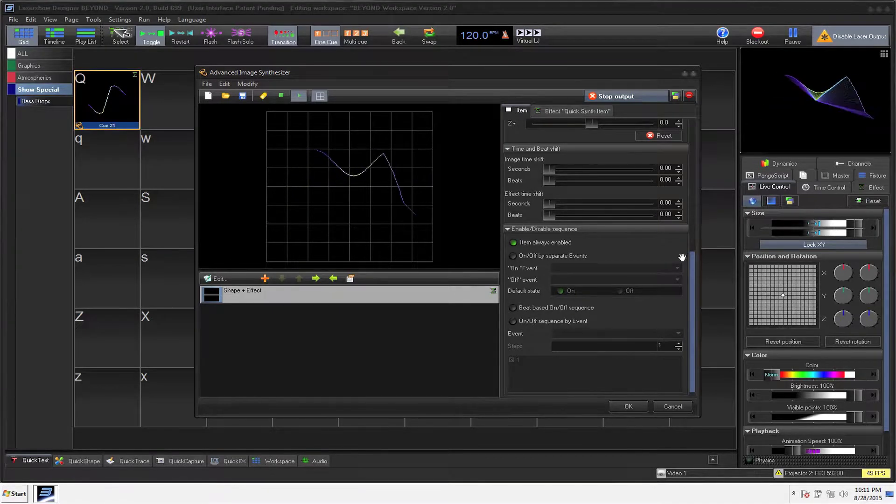
left_click(673, 406)
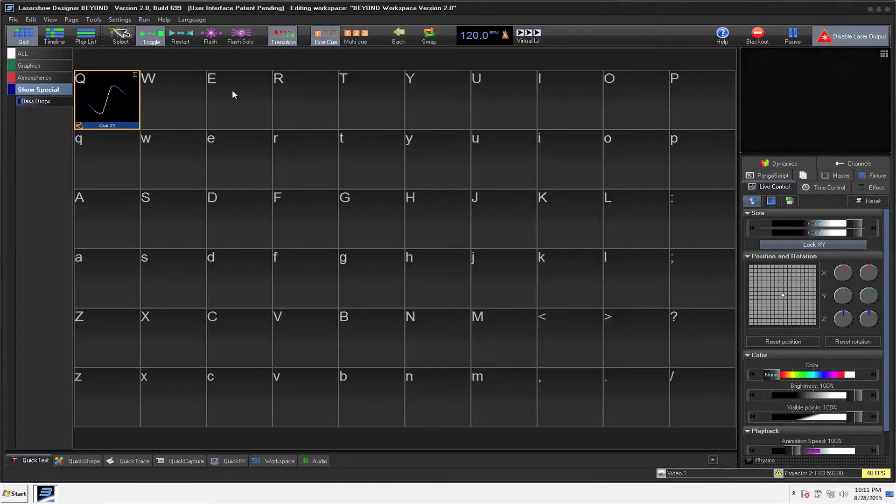
Review Cue 21's general, options, image, PangoScript and picture properties, and close them unchanged
right_click(92, 103)
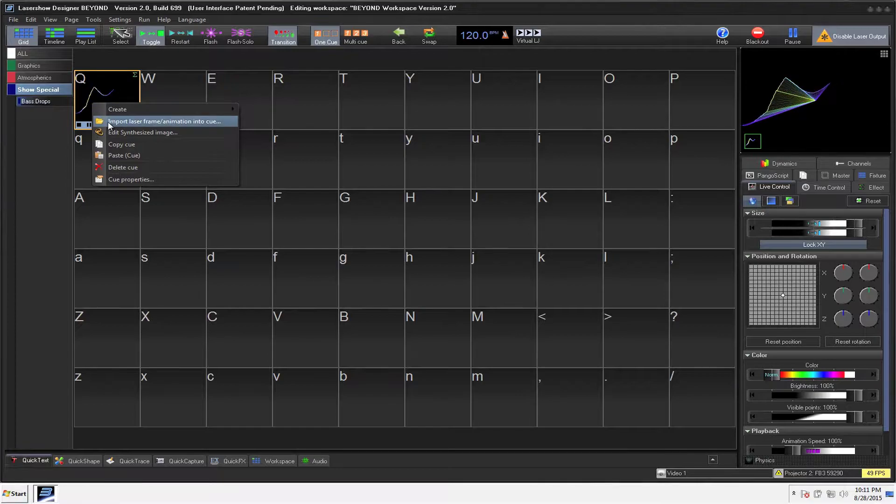
left_click(127, 179)
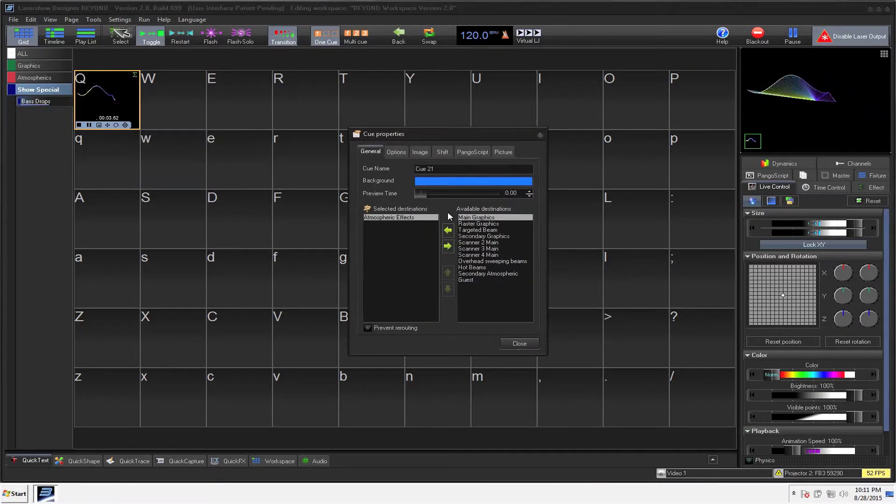
left_click(398, 152)
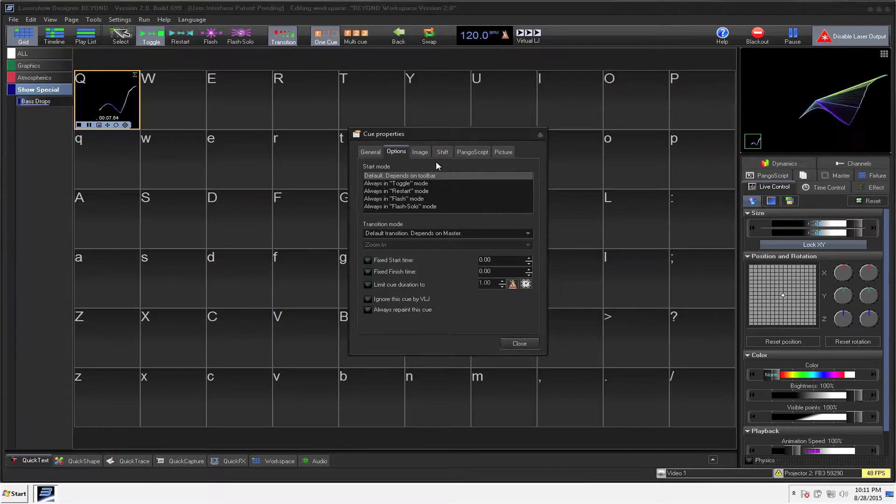
left_click(421, 154)
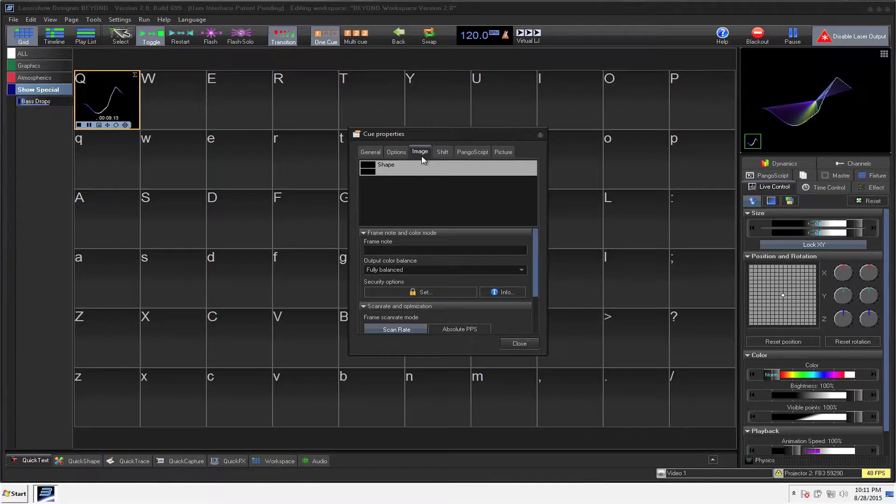
left_click(457, 154)
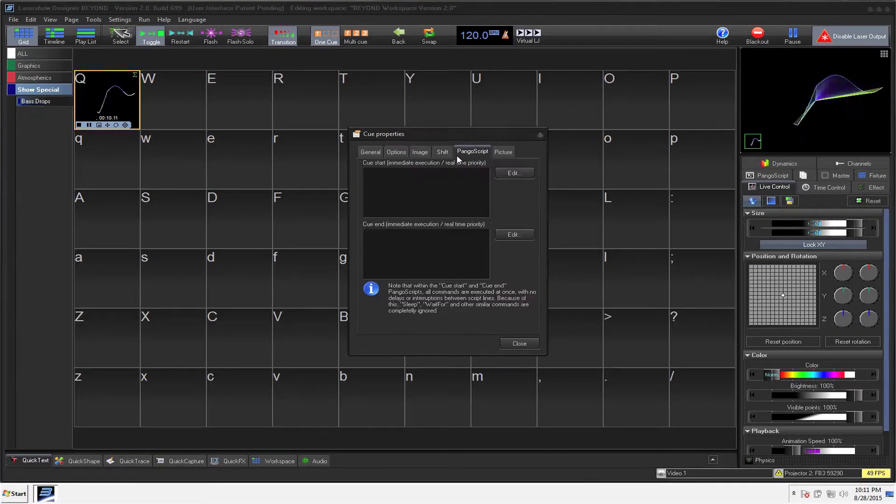
left_click(496, 151)
key("Escape")
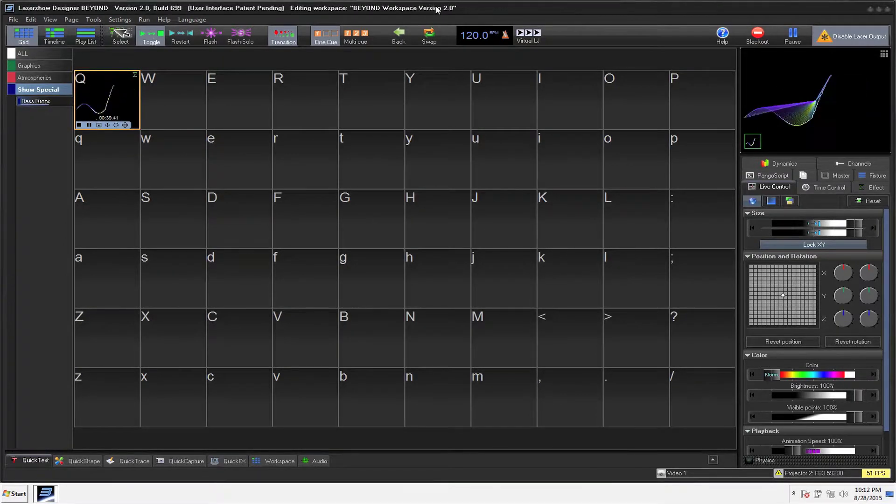
Look through the Timeline and Play List views and inspect the commands available for the timeline's A/V Media track
left_click(52, 38)
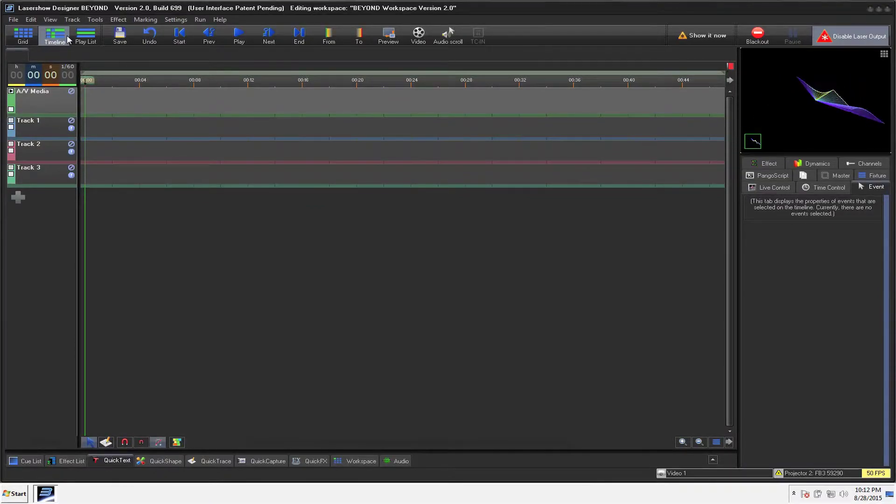
left_click(84, 40)
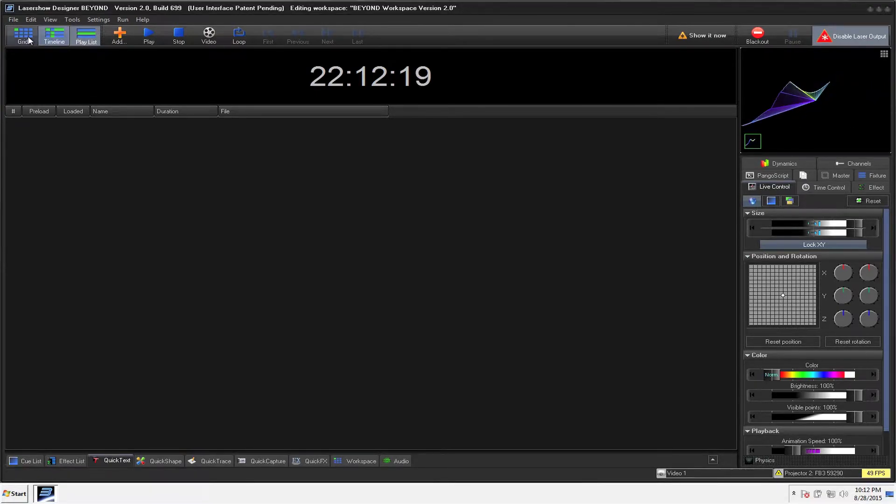
left_click(62, 38)
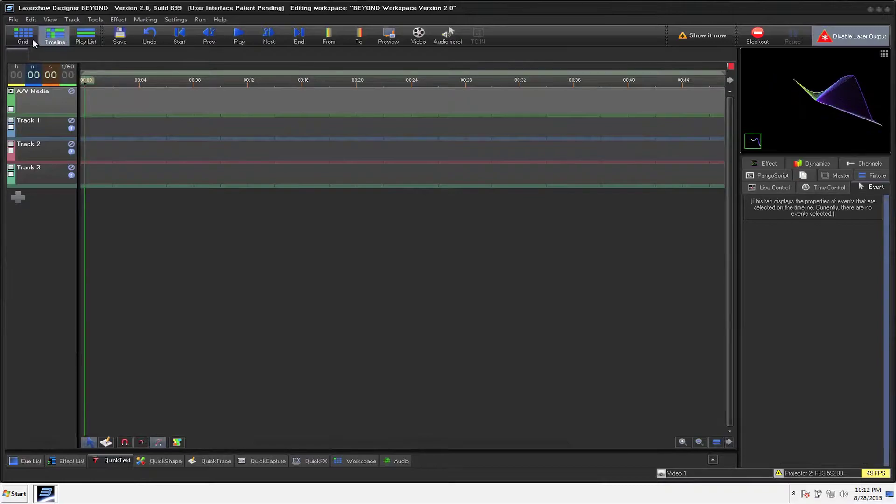
right_click(40, 99)
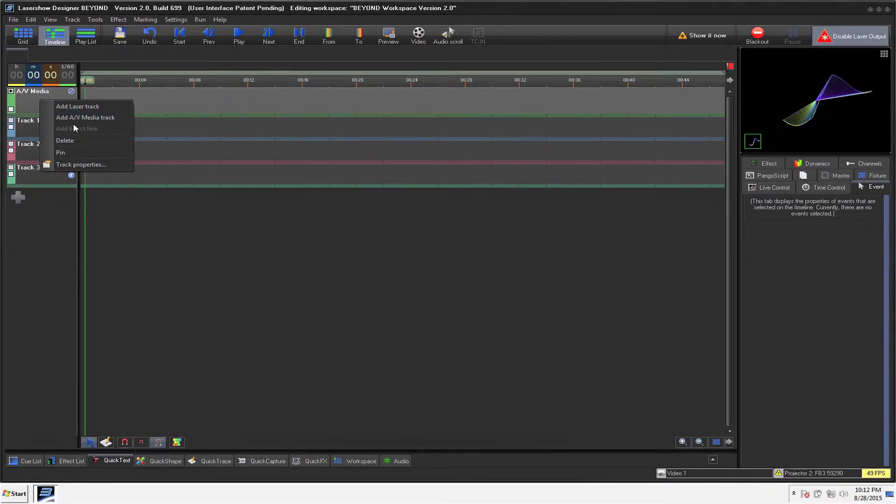
left_click(29, 247)
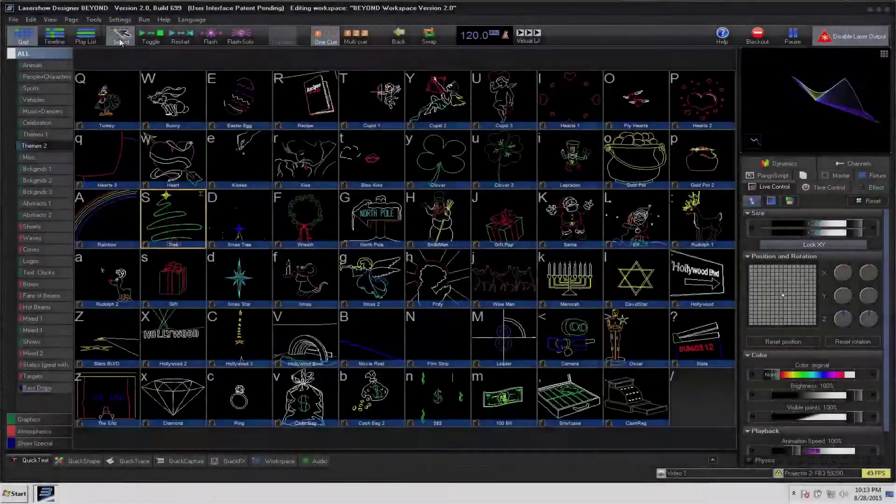
Open the Bunny cue in the simple frame editor, look through its animation frames up to frame 7, and cancel
key("w")
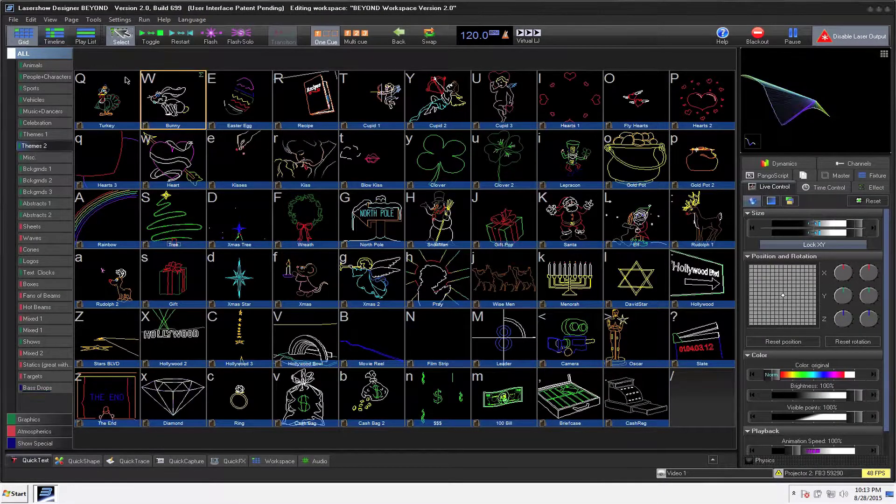
right_click(192, 116)
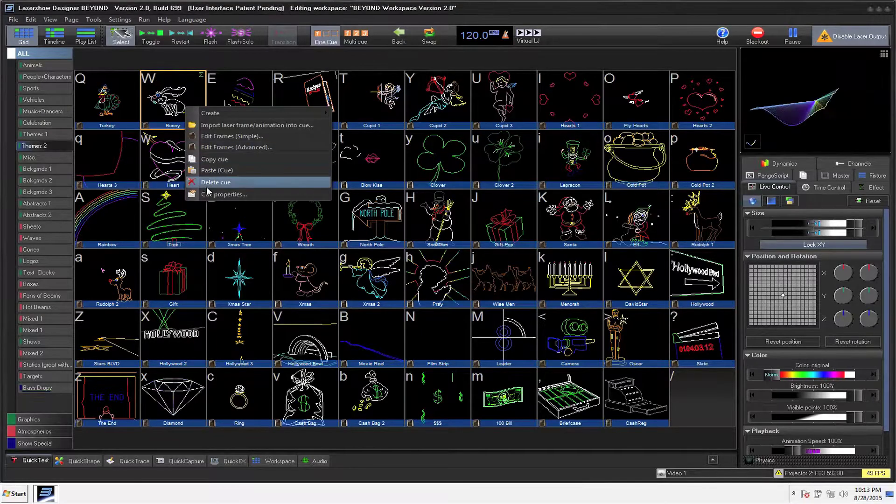
left_click(228, 139)
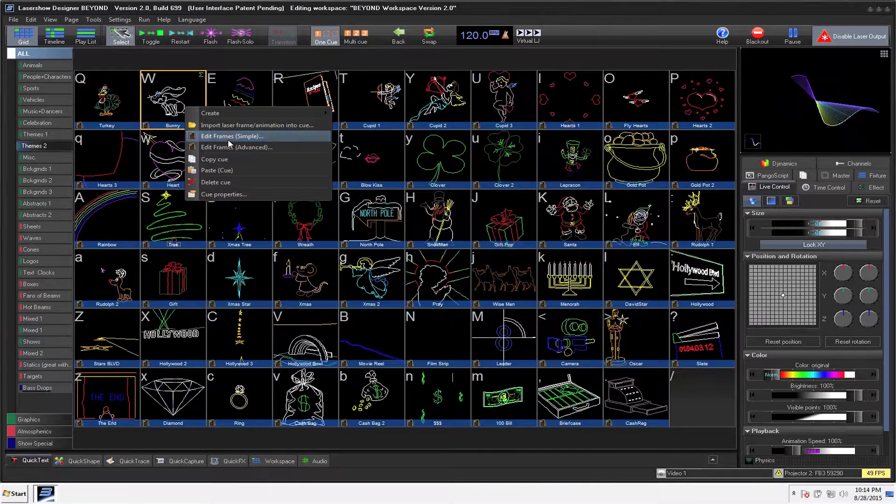
left_click(233, 140)
left_click(232, 172)
left_click(233, 211)
left_click(233, 258)
left_click(232, 295)
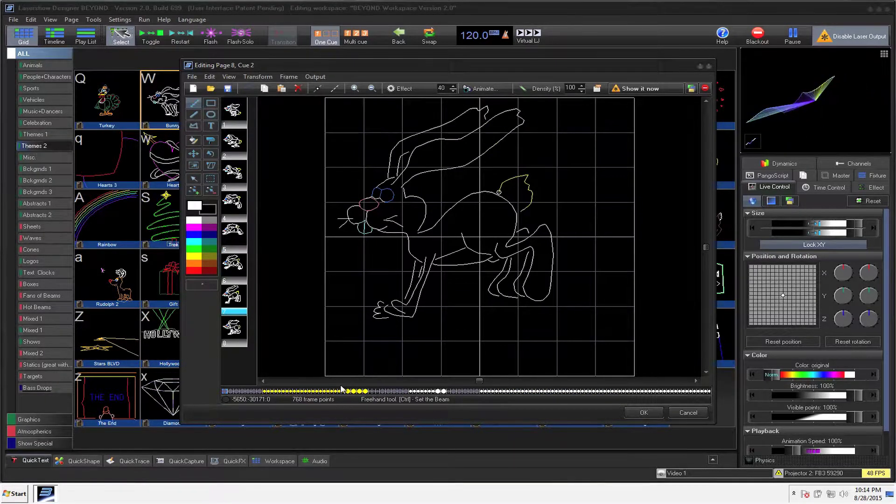
left_click(685, 413)
Open the Bunny cue in the Advanced Frame Editor for viewing and cancel without changes
right_click(180, 100)
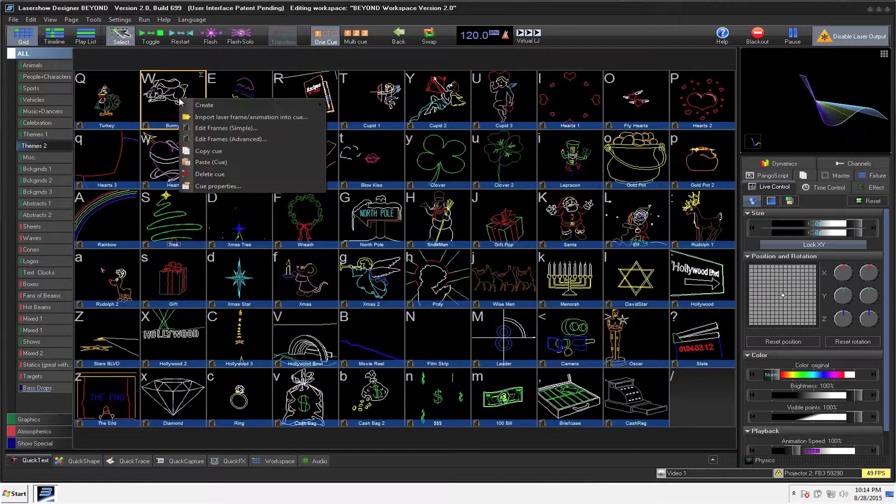
left_click(201, 139)
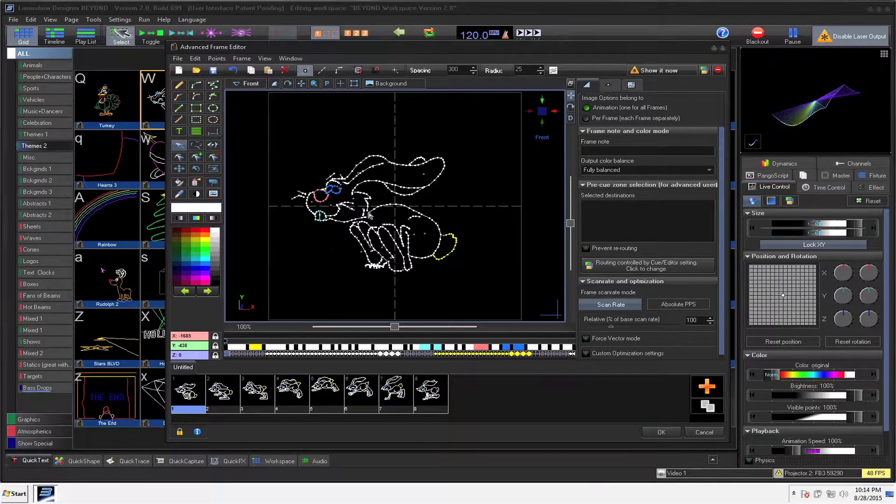
left_click(702, 436)
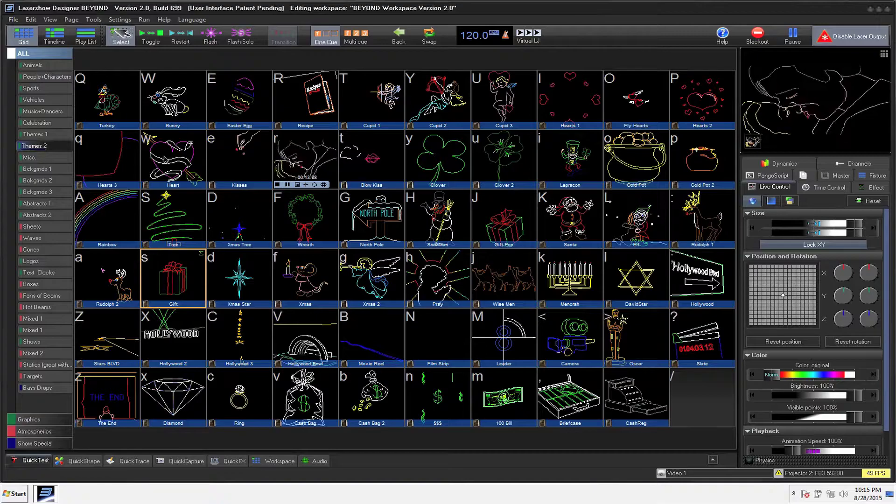
Set cue playback to Toggle mode, play the Bunny, Heart and Tree cues in turn, and stop the Tree cue
left_click(151, 35)
left_click(161, 127)
left_click(166, 159)
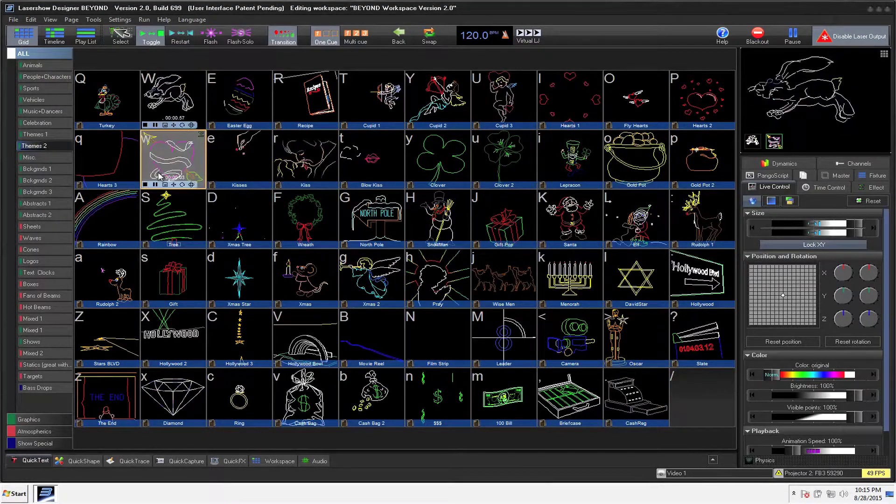
left_click(171, 214)
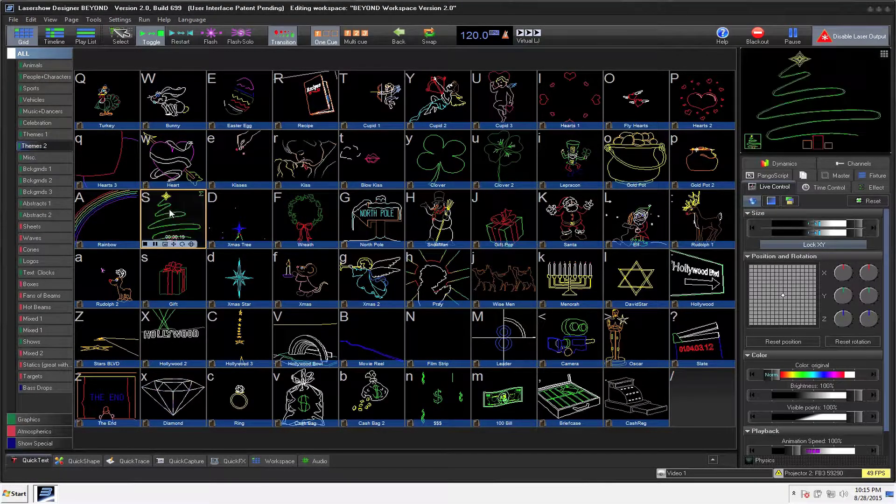
left_click(169, 214)
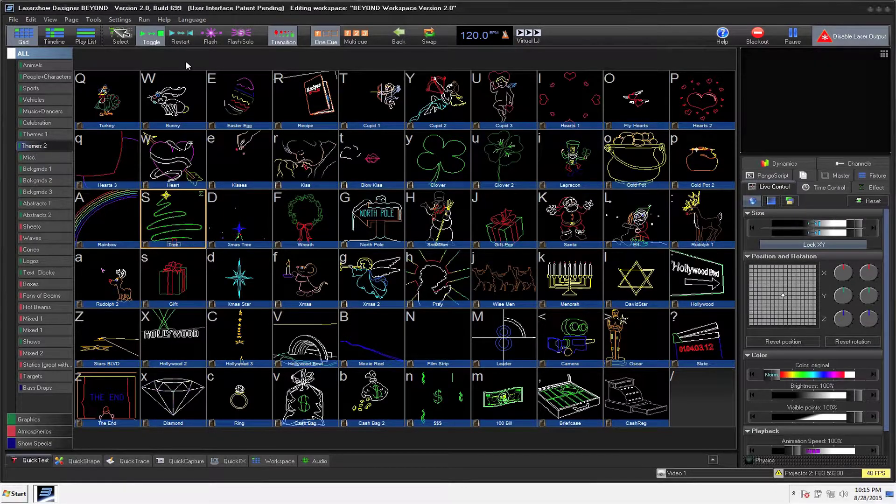
Set cue playback to Restart mode, play the Easter Egg cue, and play and restart the Kisses cue
left_click(180, 35)
left_click(238, 114)
left_click(233, 155)
left_click(233, 155)
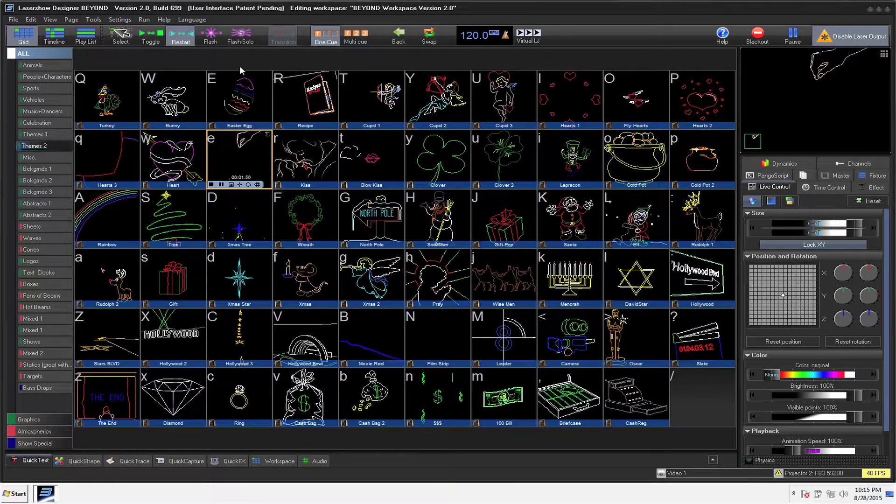
Set cue playback to Flash mode, flash the Kiss and Recipe cues, and stop the Kisses cue
left_click(211, 35)
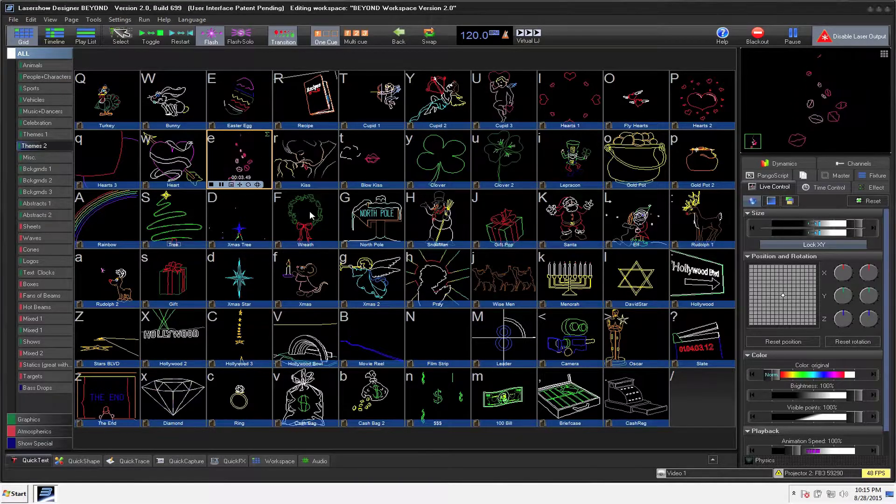
left_click(315, 169)
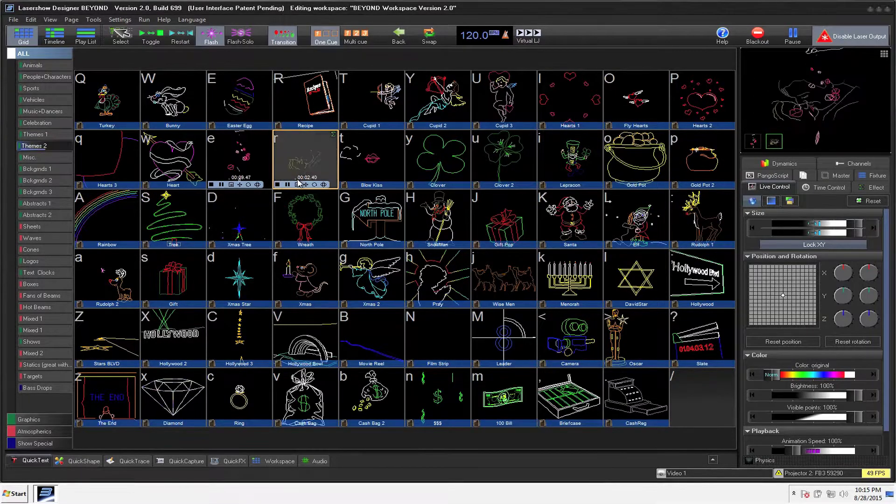
left_click(298, 166)
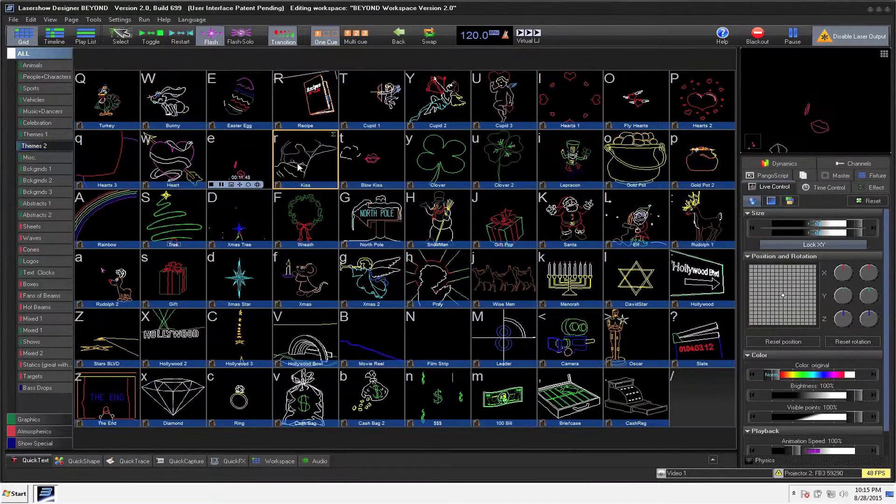
left_click(285, 99)
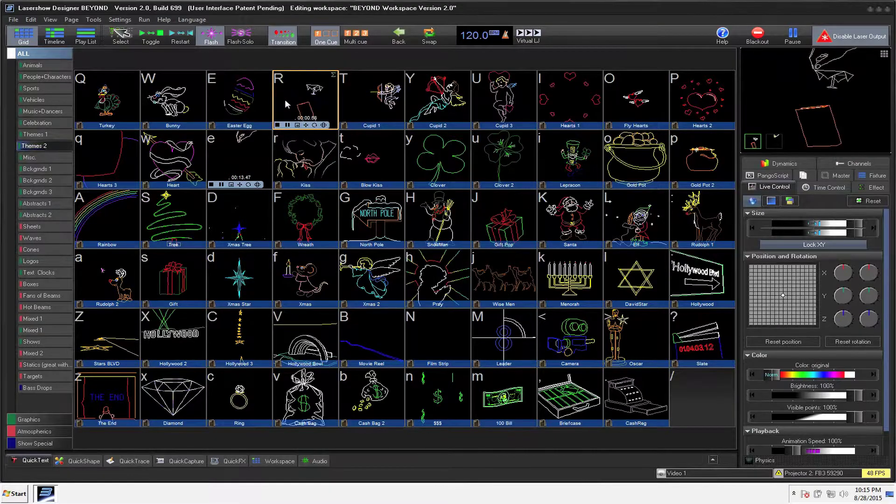
key("e")
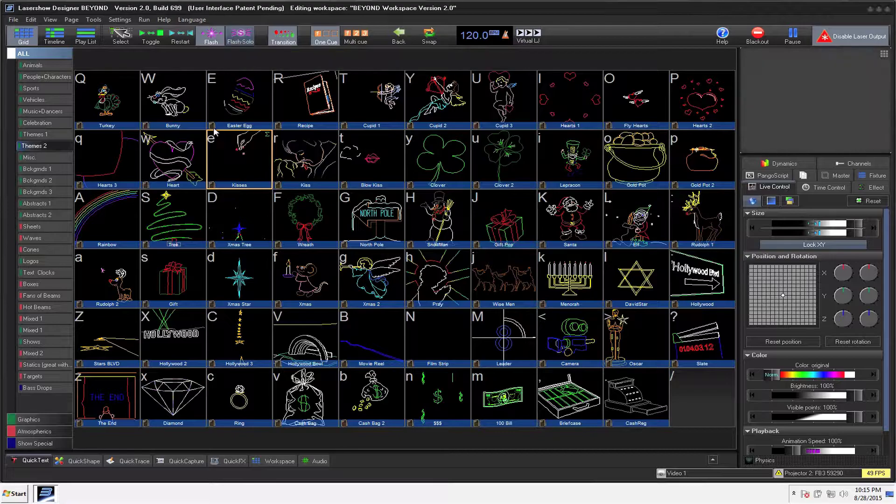
Play the Turkey cue in Toggle mode, then flash the Heart cue over it in Flash-Solo mode
left_click(150, 37)
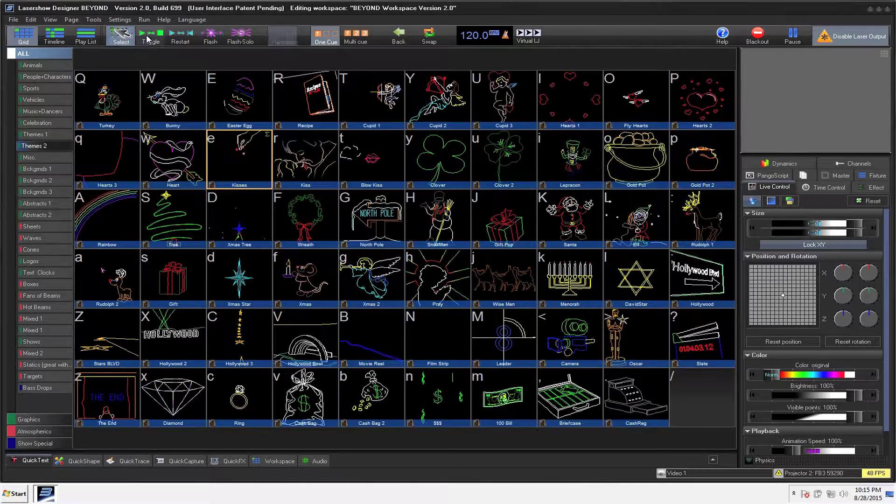
key("q")
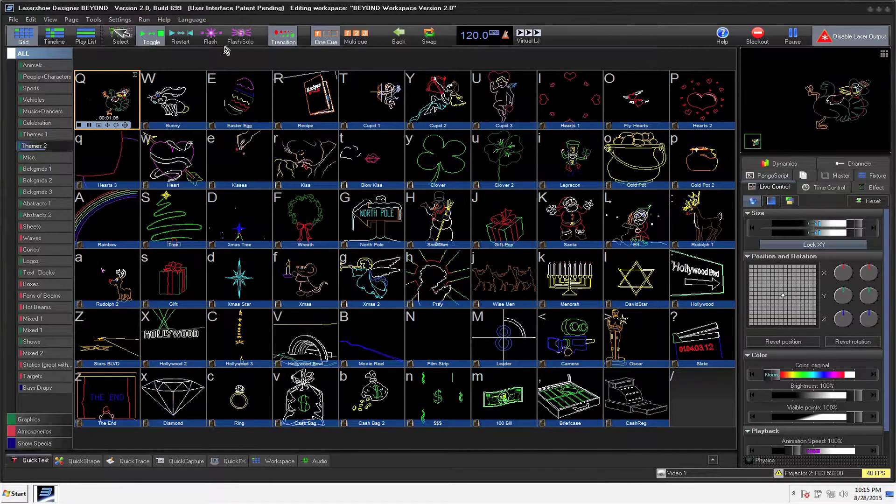
left_click(229, 43)
left_click(166, 151)
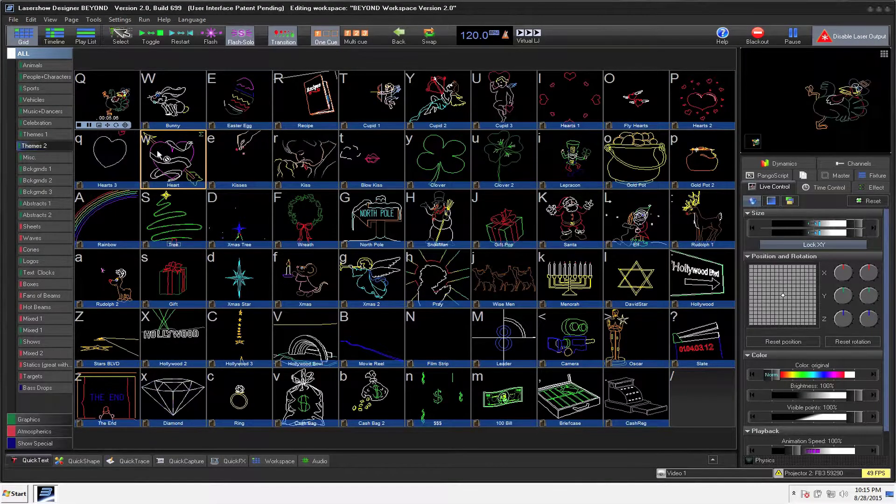
right_click(156, 162)
left_click(156, 162)
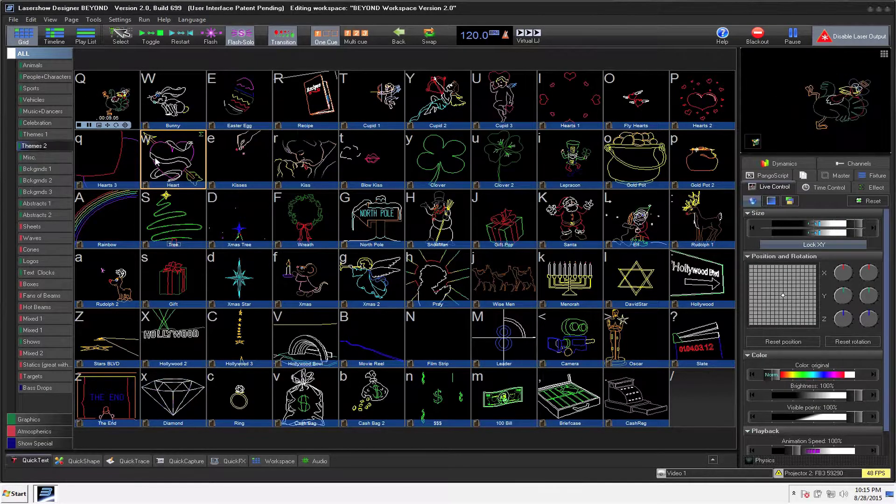
Open the Abstracts 1 page, flash cue 12 solo over the running Turkey cue, and return to Select mode
left_click(47, 205)
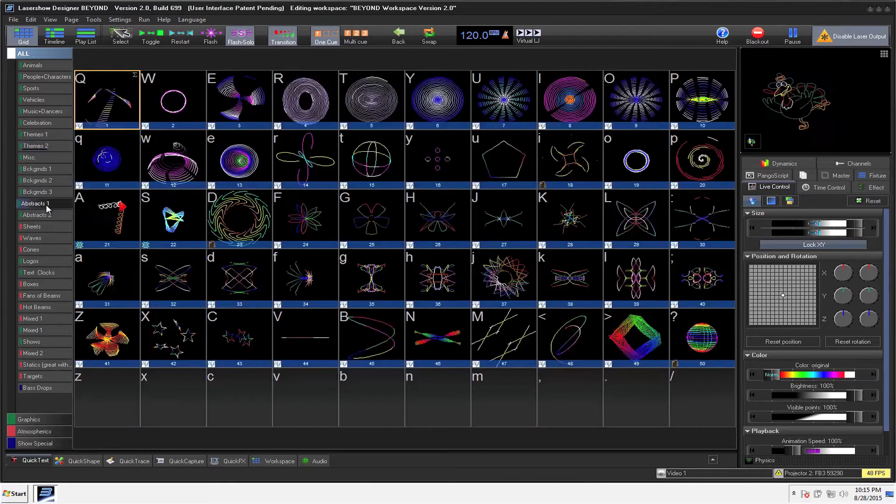
left_click(171, 157)
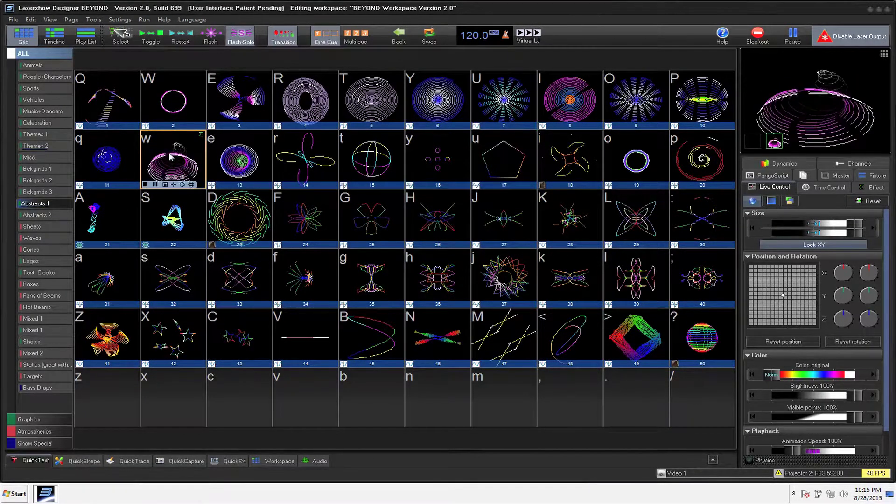
left_click(118, 41)
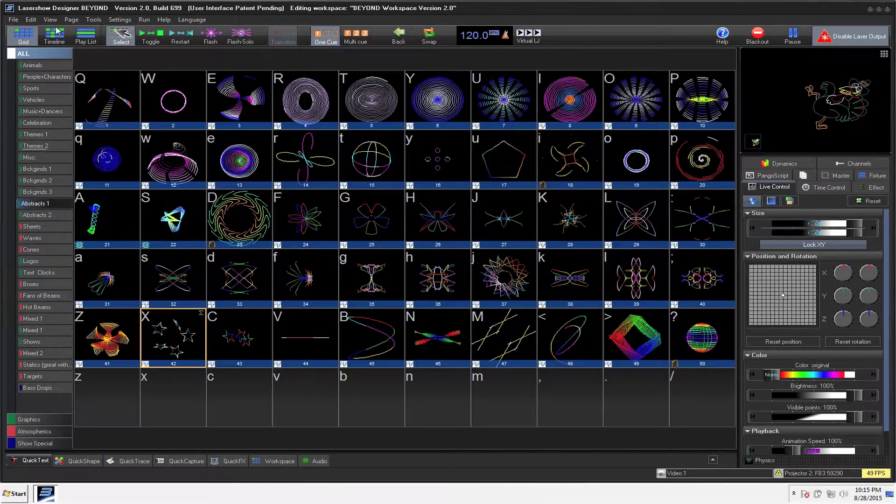
Play cue 42 in Toggle mode and flash cue 13 over it in Flash-Solo mode
left_click(151, 39)
key("x")
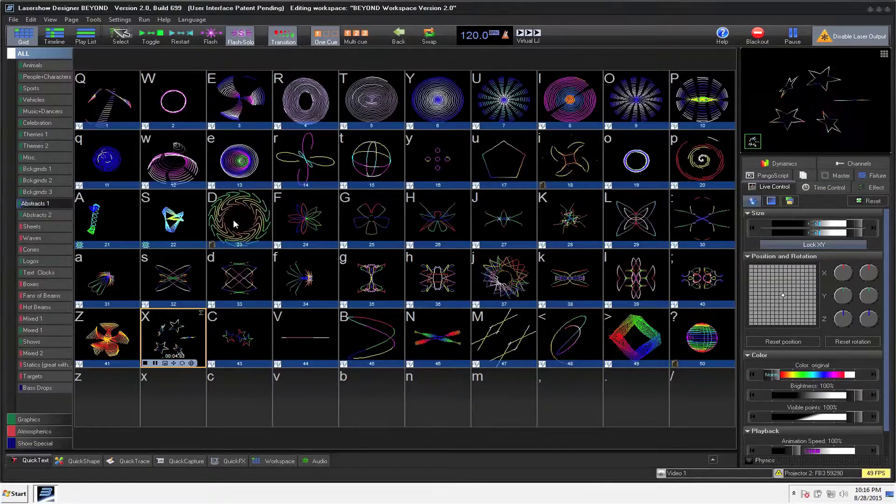
left_click(229, 158)
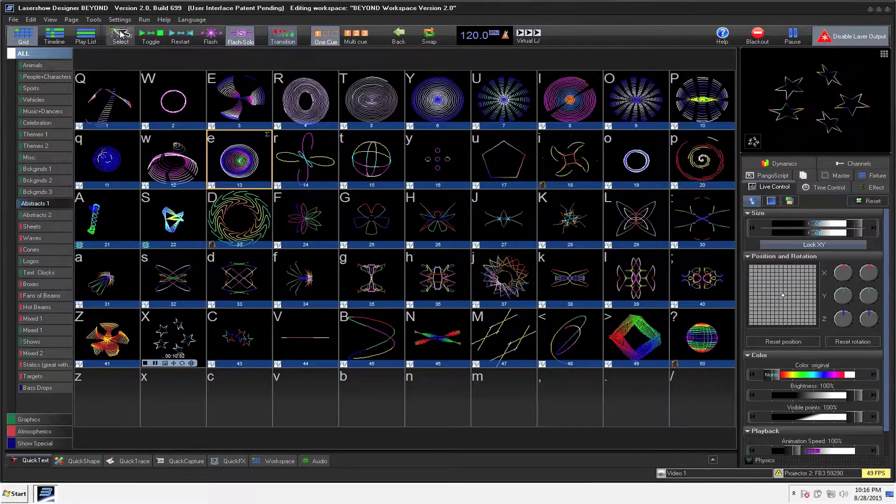
Set cue playback back to Toggle mode, alternate between cues 22 and 23, and play cues 13 and 15 in turn
left_click(146, 38)
left_click(172, 217)
left_click(213, 226)
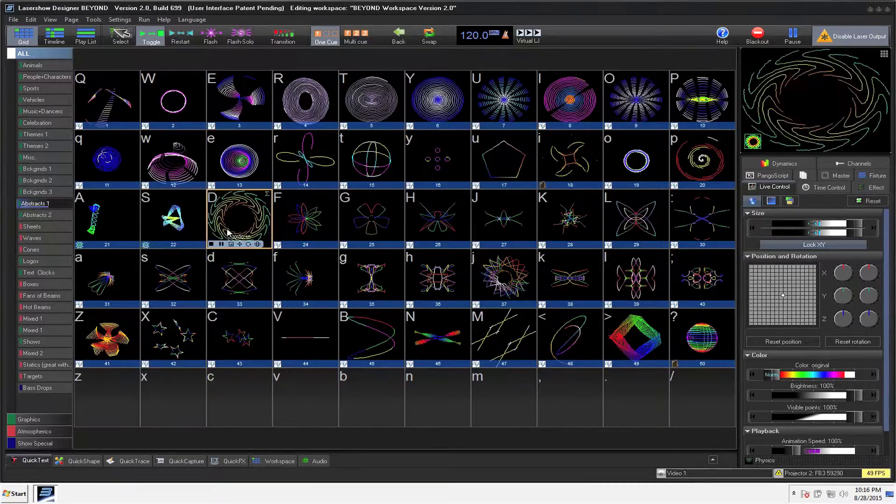
key("shift+s")
left_click(226, 195)
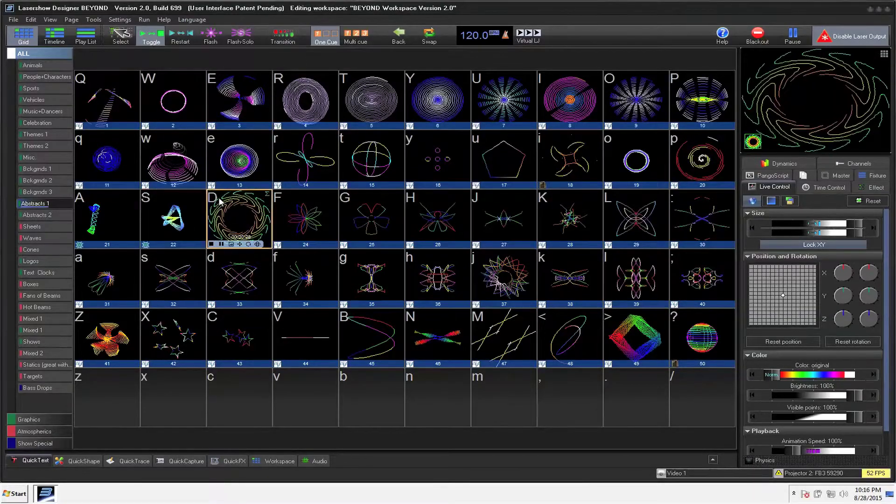
left_click(173, 228)
key("shift+d")
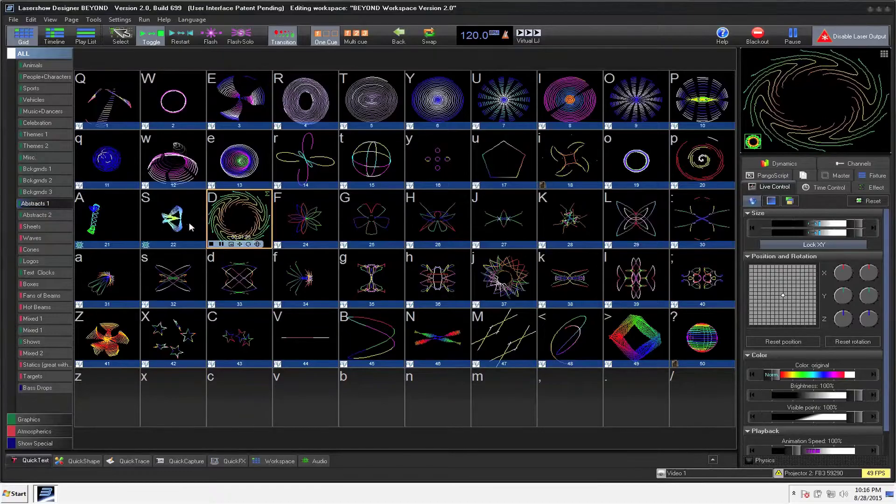
left_click(190, 227)
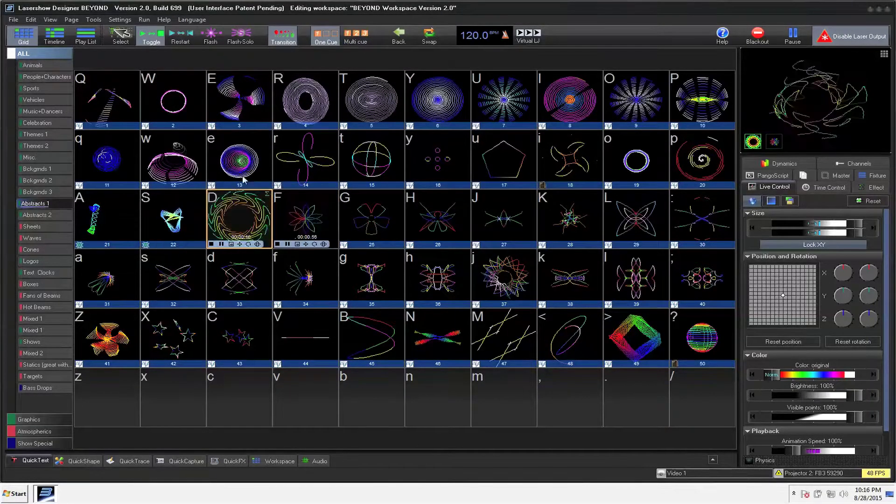
left_click(239, 159)
left_click(366, 159)
Enable Multi Cue playback, toggle cues 24 and 25 on and off alongside cue 15, and add cues 26 and 27
left_click(356, 35)
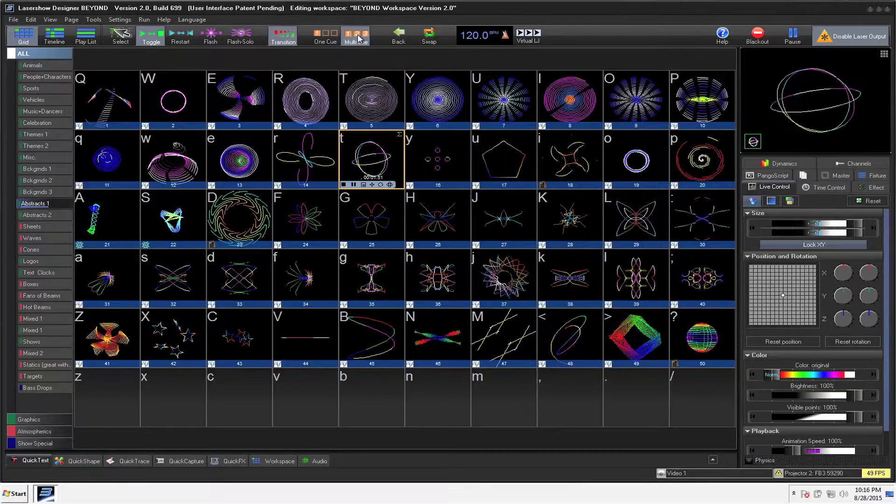
left_click(302, 222)
left_click(366, 219)
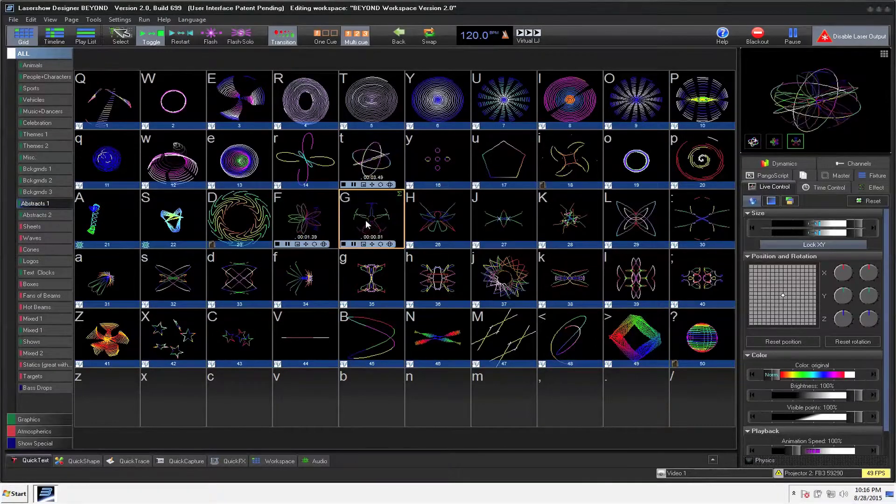
left_click(366, 220)
left_click(322, 214)
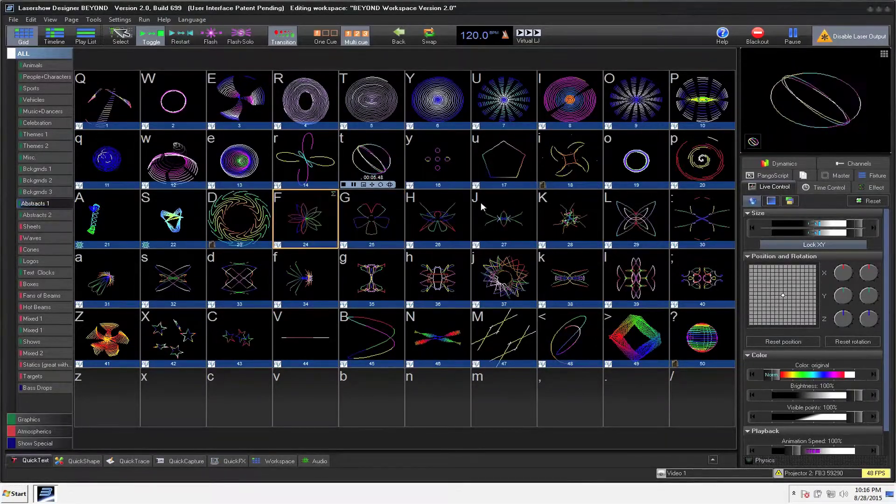
left_click(411, 209)
left_click(507, 218)
Switch control between the running cues 26 and 27 in the preview, recolor cue 26 blue, and reset its color to original
left_click(773, 142)
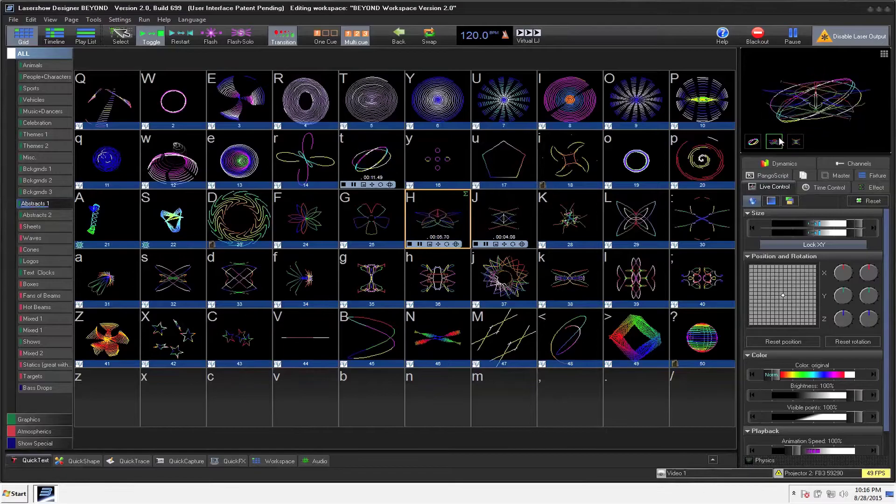
left_click(789, 141)
left_click(774, 141)
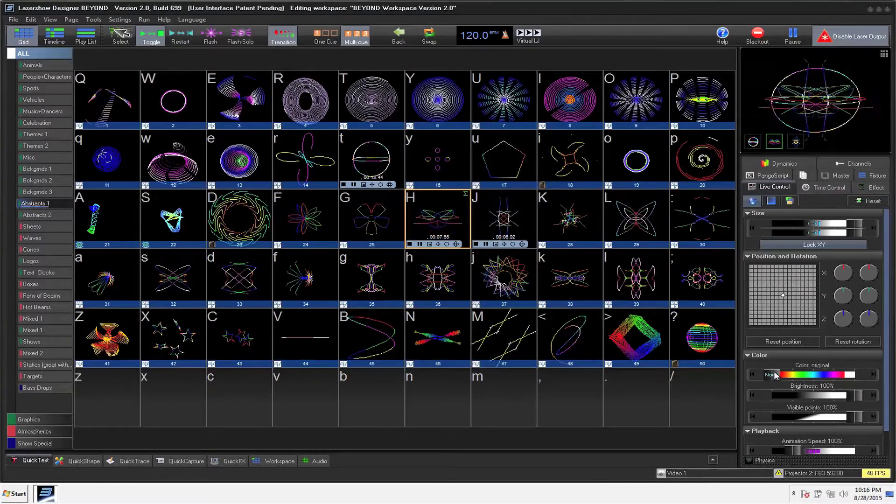
left_click(830, 374)
right_click(830, 374)
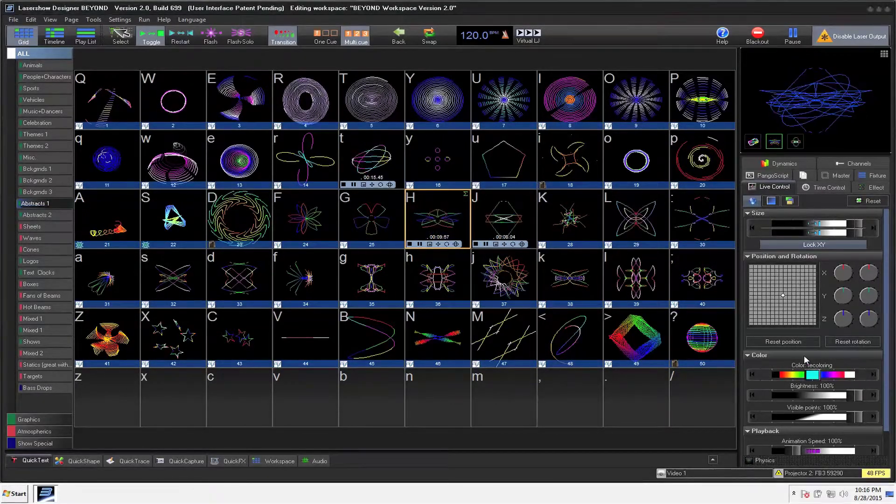
left_click(796, 141)
left_click(775, 142)
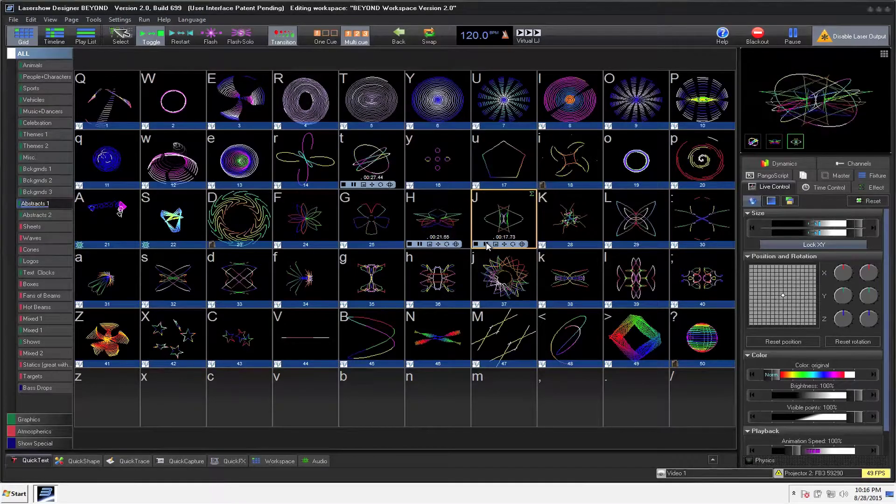
Stop the running cues 27, 26 and 15
left_click(507, 218)
left_click(441, 219)
left_click(373, 149)
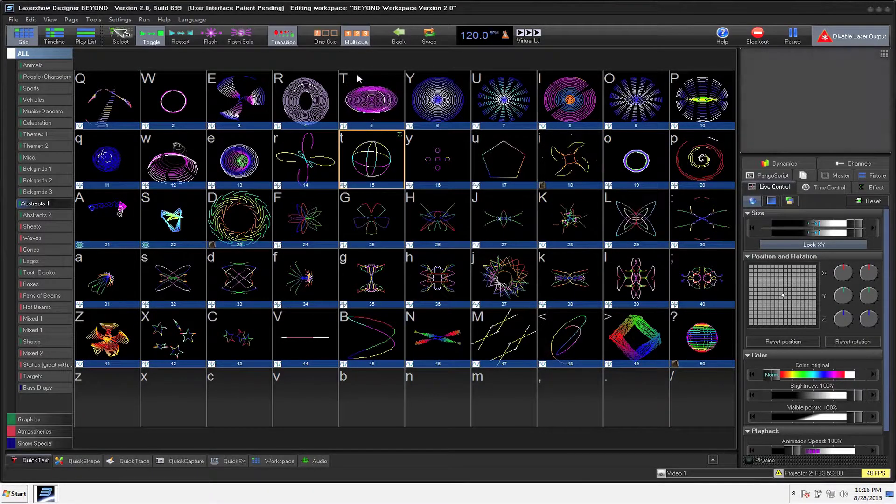
With One Cue playback, play cues 14 and 34 and step back through the previously played cues with Back
left_click(402, 43)
left_click(327, 151)
left_click(400, 36)
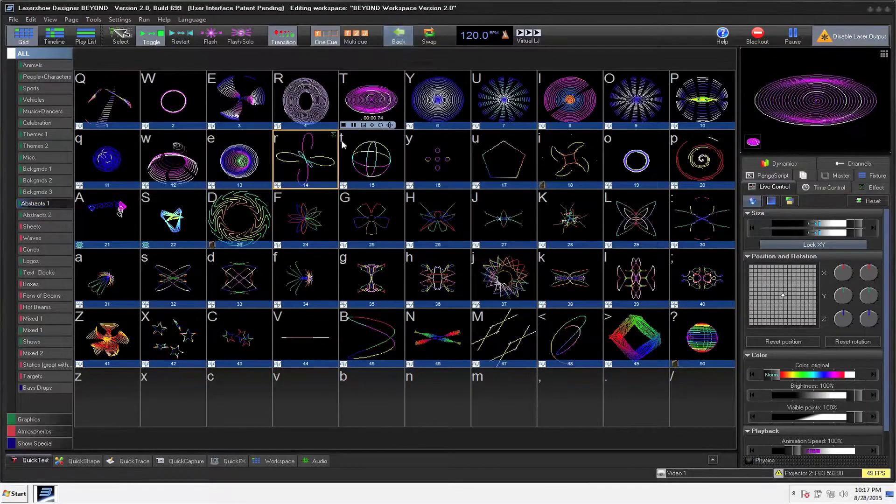
left_click(283, 255)
left_click(400, 41)
left_click(400, 41)
left_click(399, 41)
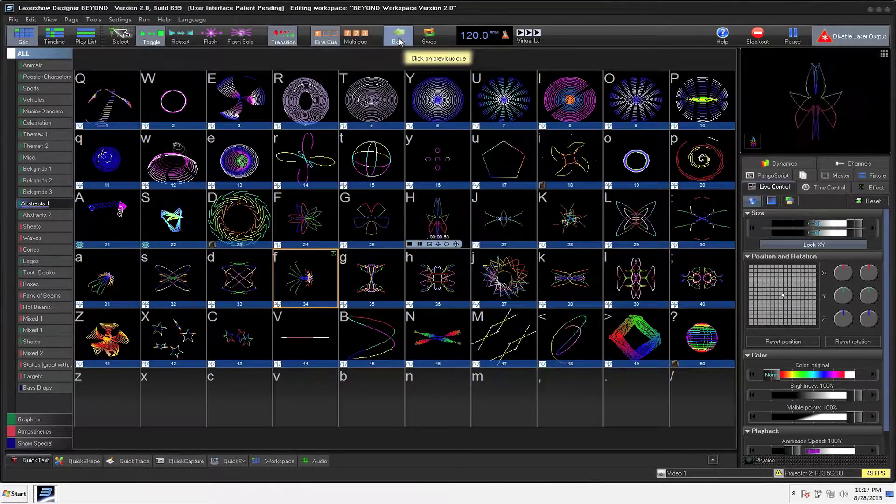
left_click(400, 41)
left_click(399, 41)
left_click(399, 41)
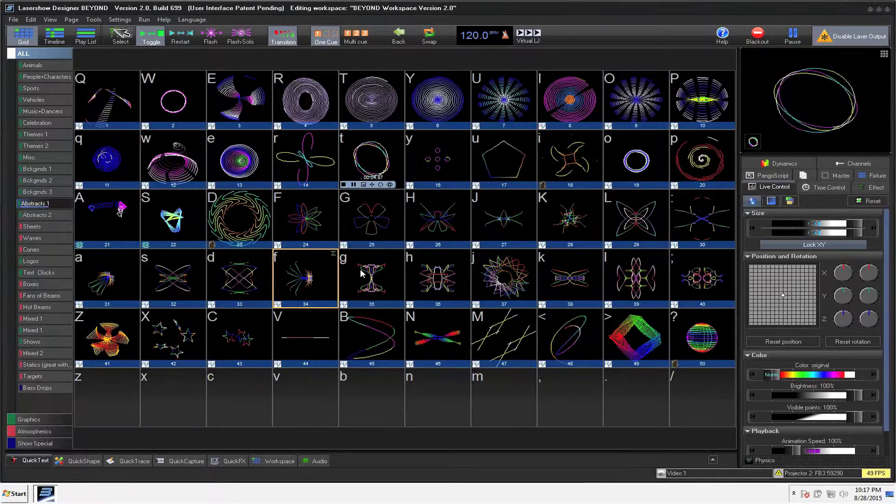
Play cues 44 and 43 and swap back and forth between them with Swap
left_click(282, 346)
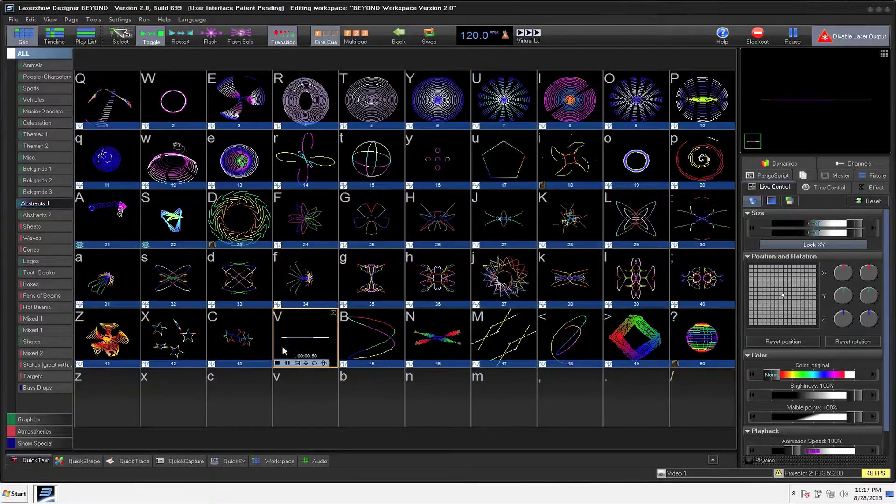
left_click(223, 339)
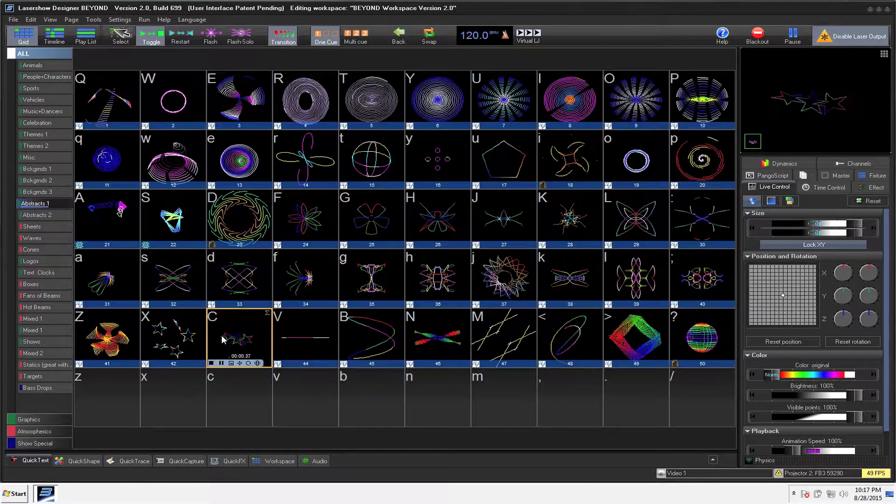
left_click(429, 32)
left_click(430, 32)
left_click(429, 33)
left_click(430, 33)
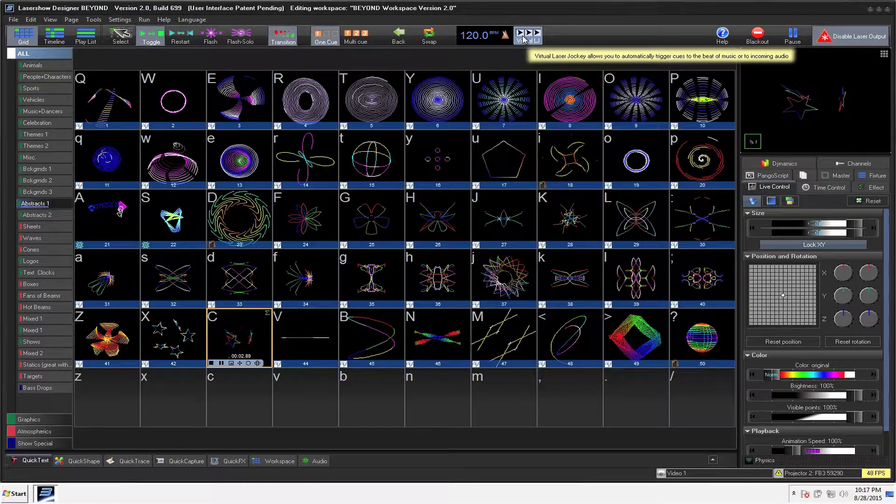
Look through the Atmospherics and Graphics cue categories, and open the Statics page under Atmospherics
left_click(29, 430)
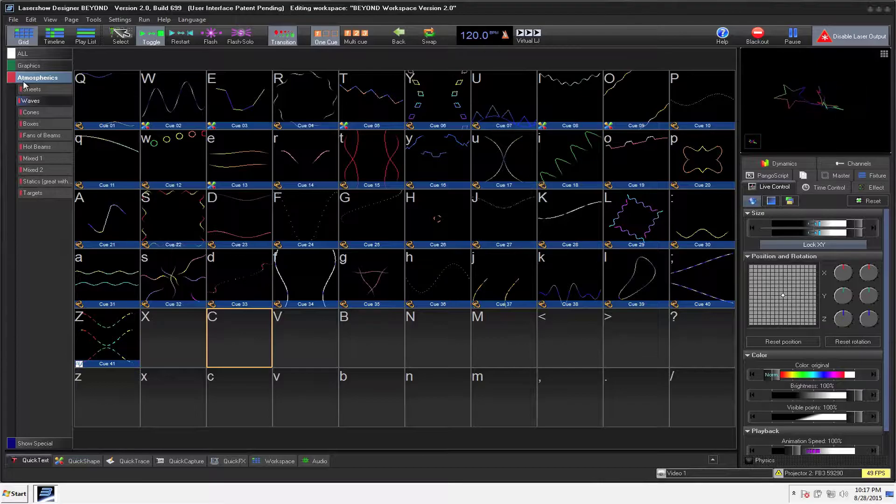
left_click(24, 67)
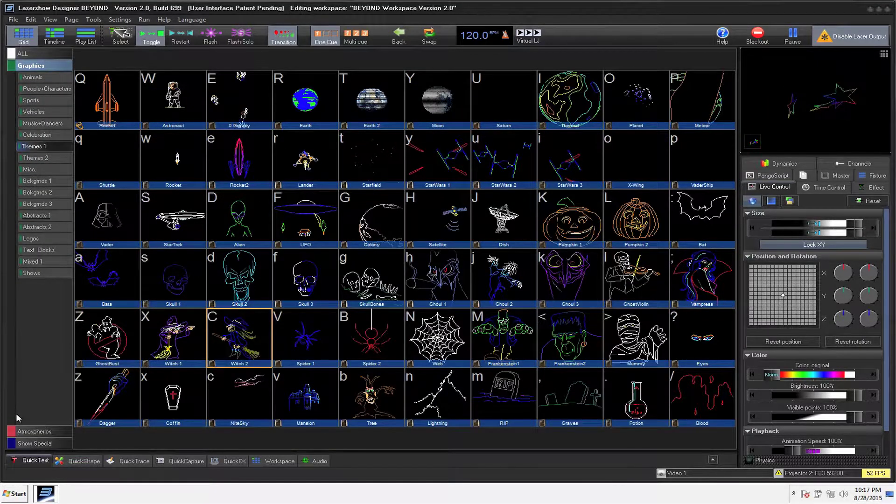
left_click(20, 431)
left_click(36, 182)
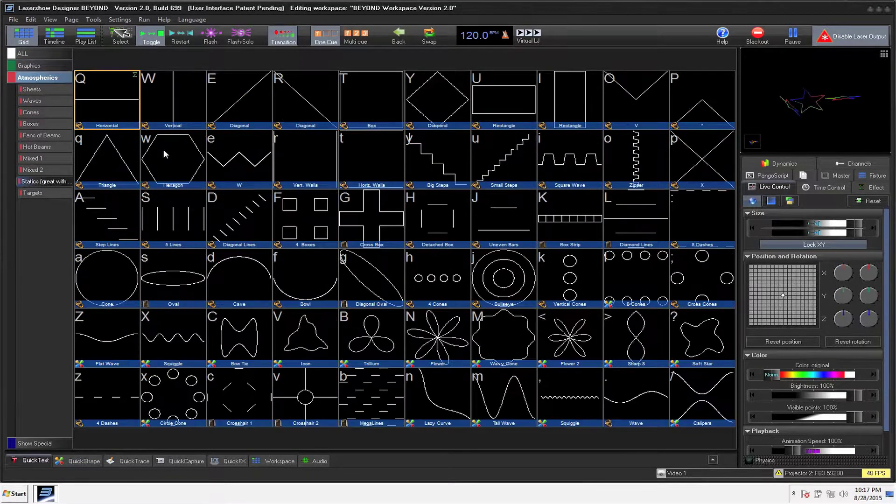
Run Virtual LJ to play the Statics page cues automatically, stop it, and black out the laser output
left_click(279, 118)
key("q")
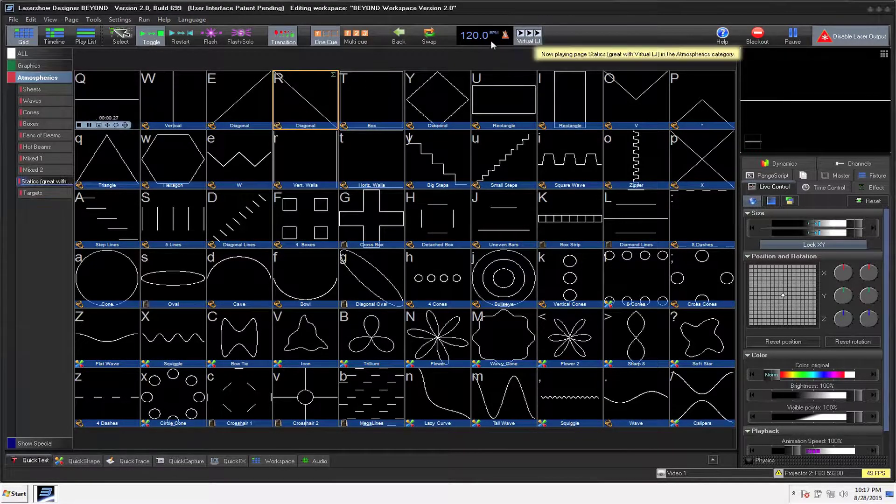
key("w")
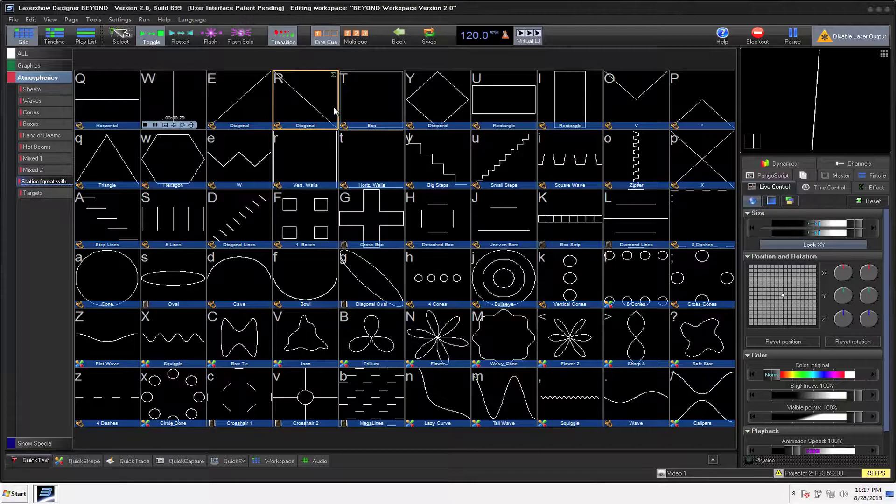
key("e")
left_click(532, 37)
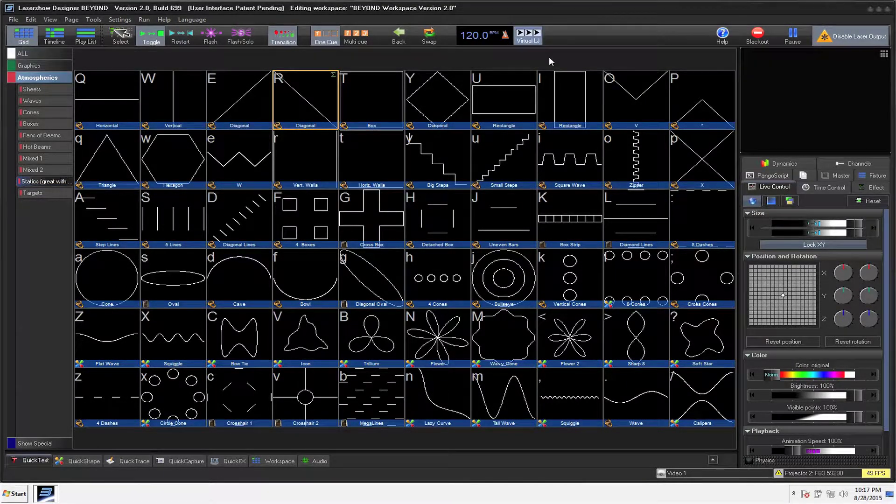
left_click(757, 35)
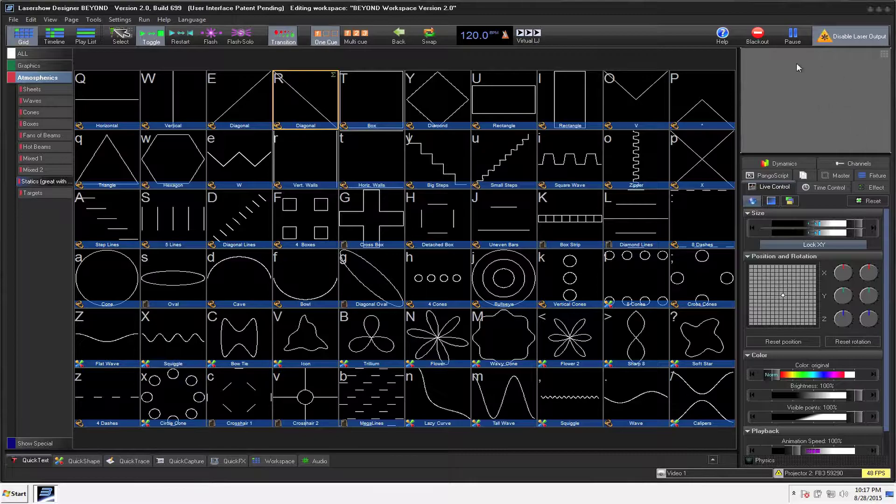
Play the Diamond Lines cue on the Statics page, and play Cue 12 on the Boxes page
left_click(628, 198)
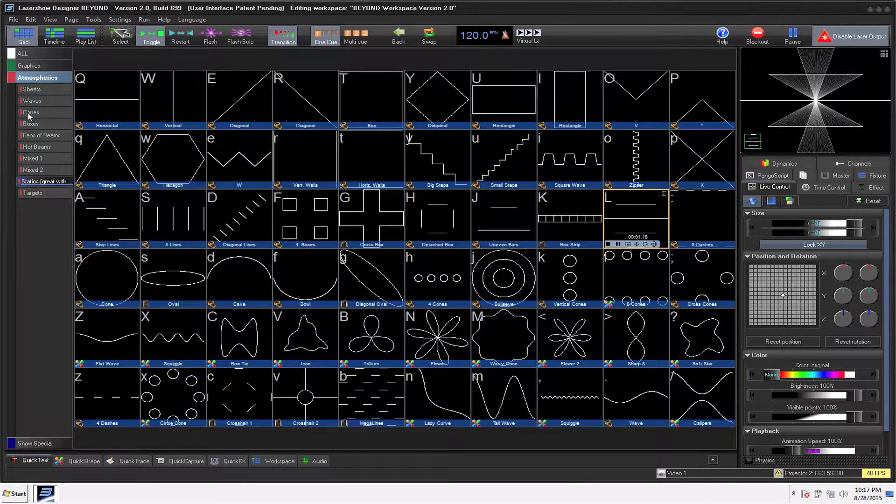
left_click(28, 124)
left_click(173, 154)
Set the cue transition to Trim left in the Dynamics settings and try it by playing Cue 38 and Cue 37
left_click(767, 164)
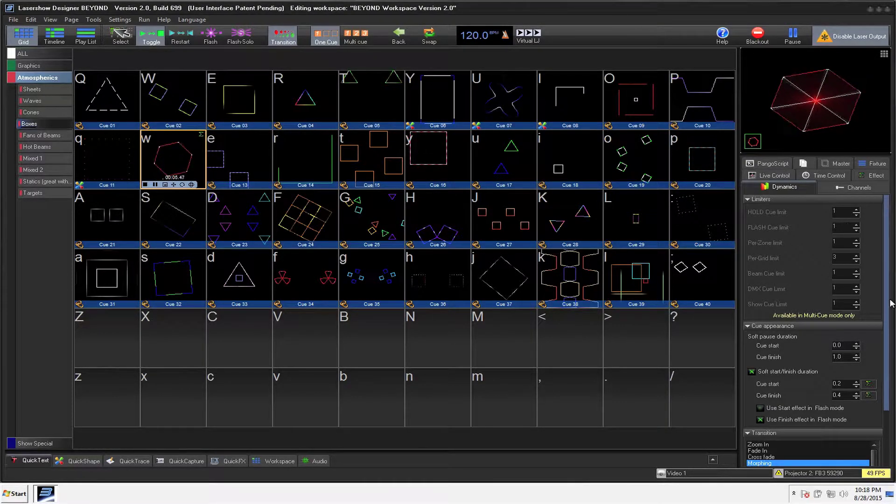
scroll(880, 341, "down", 2)
scroll(880, 341, "down", 1)
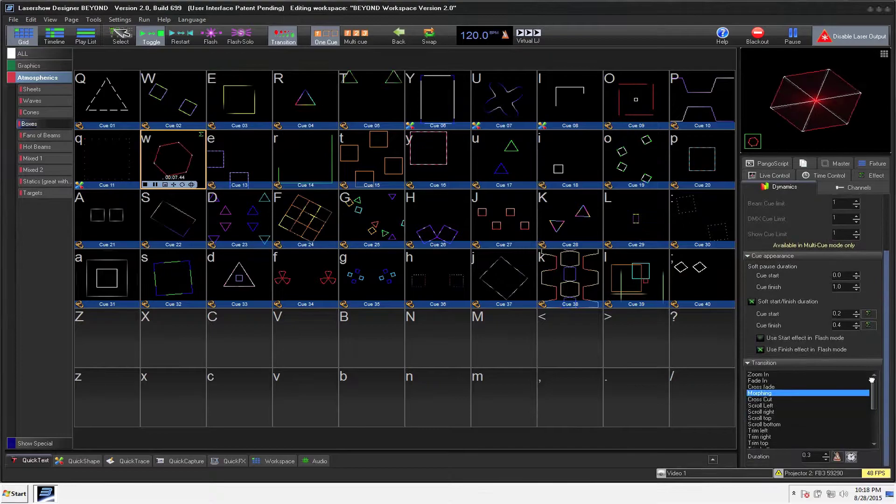
left_click(799, 400)
left_click(784, 430)
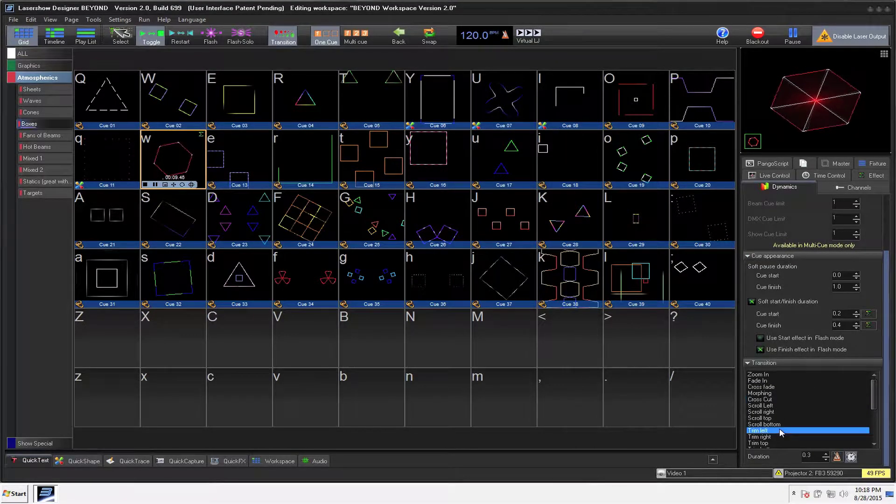
left_click(573, 259)
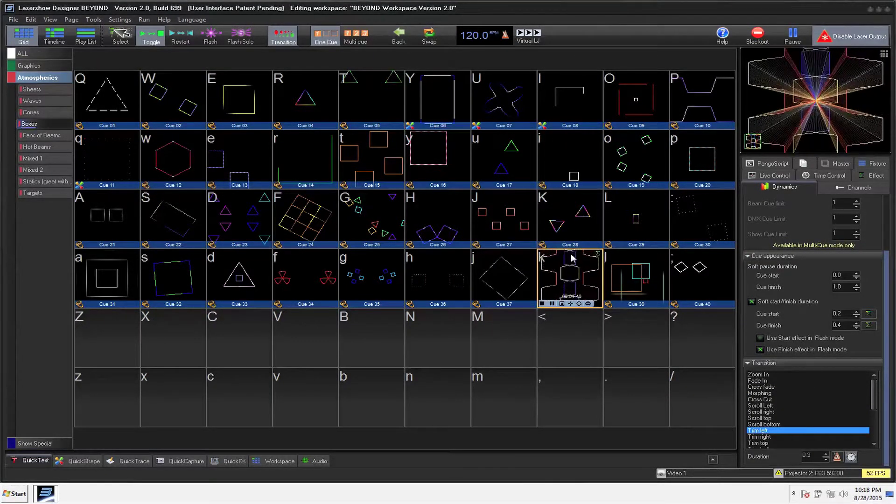
left_click(491, 277)
Set the transition to Scroll top with a duration of 1.3 and try it on cues 38, 37 and 29
left_click(752, 418)
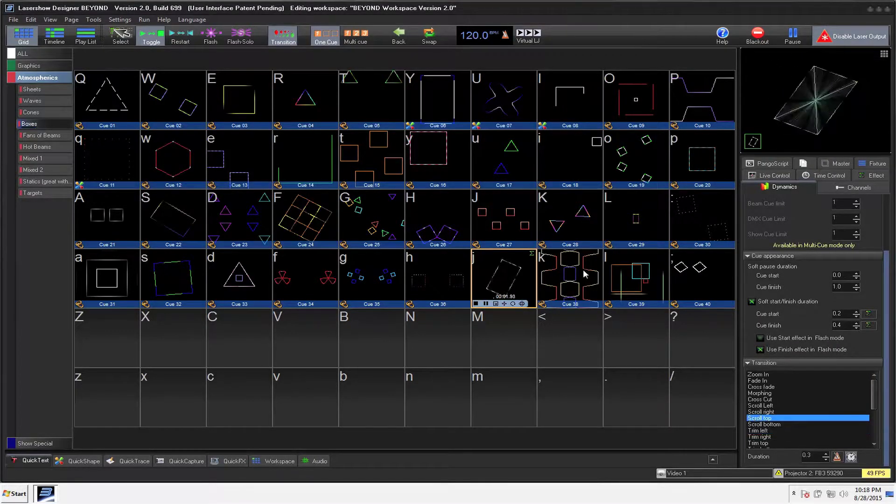
left_click(561, 274)
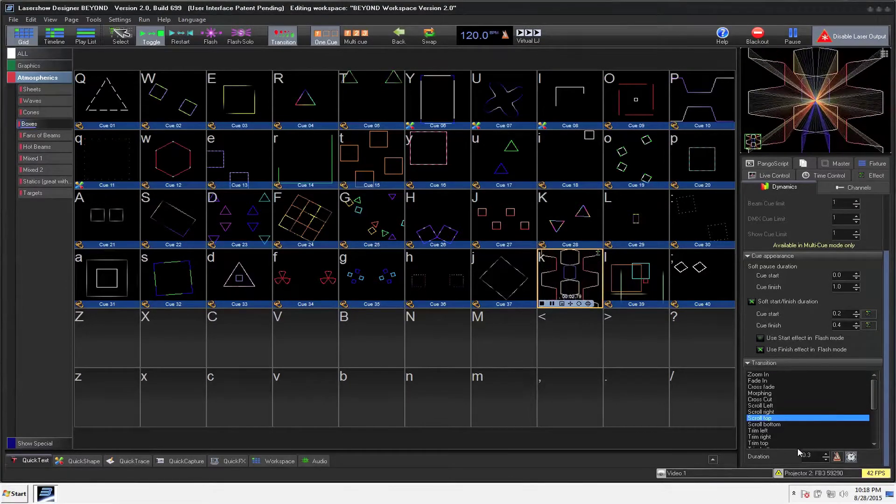
left_click(514, 265)
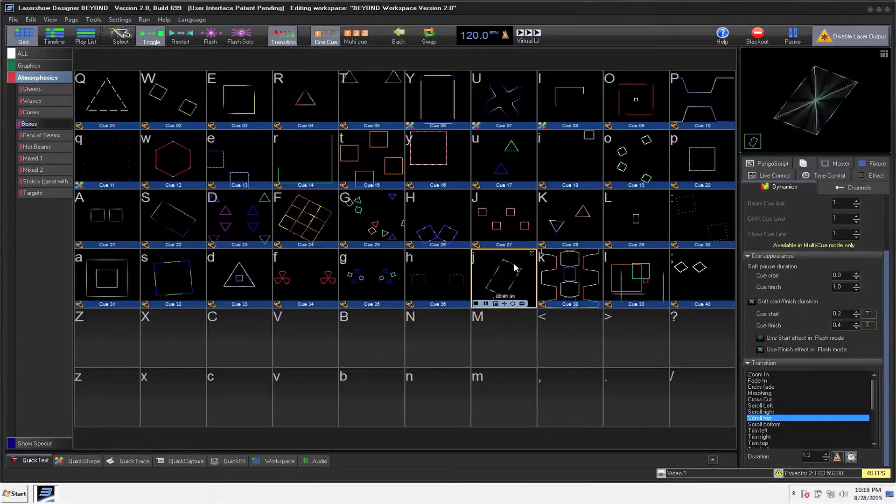
left_click(642, 216)
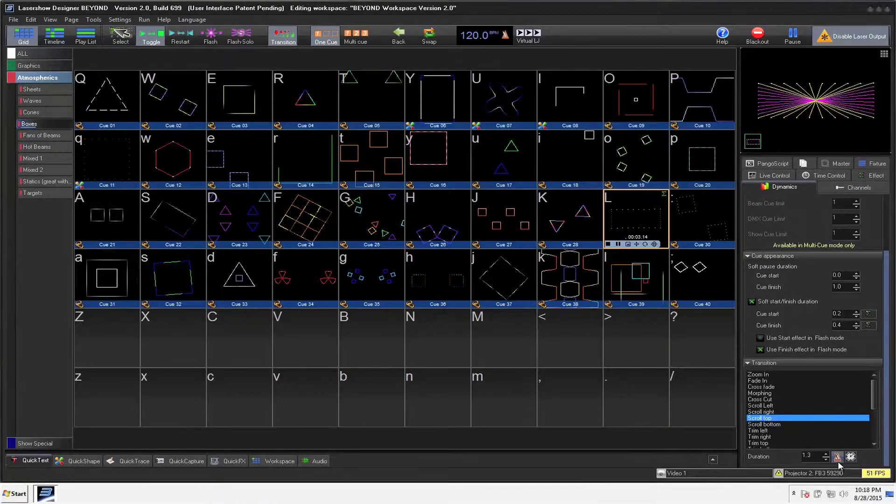
left_click(593, 301)
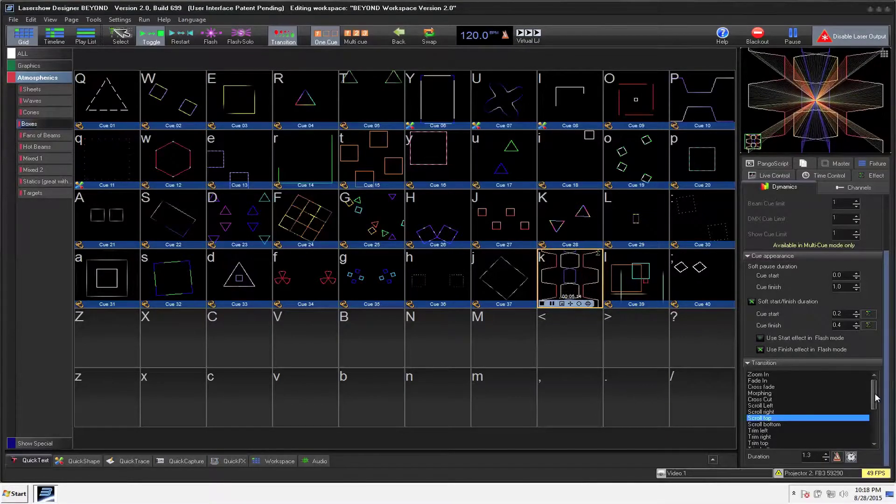
Set the transition to Zoom Door and try it by switching between Cue 39 and Cue 29, ending on Cue 39
left_click(876, 438)
left_click(783, 406)
left_click(636, 279)
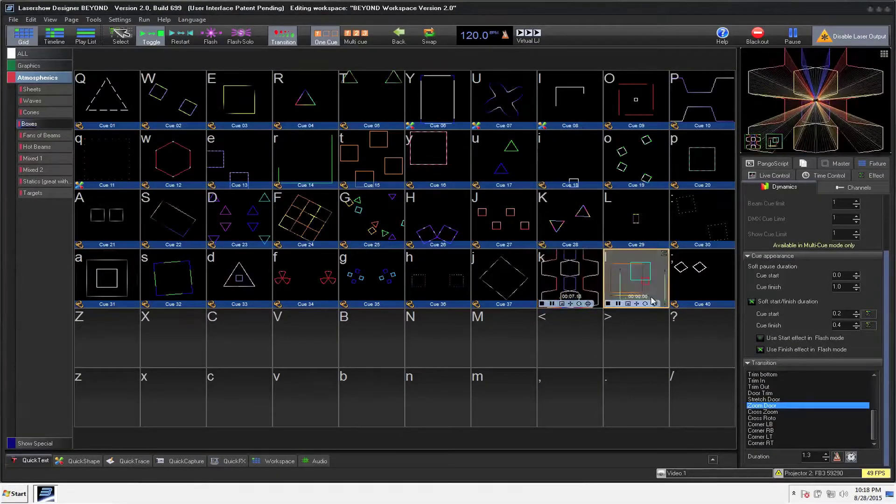
left_click(624, 195)
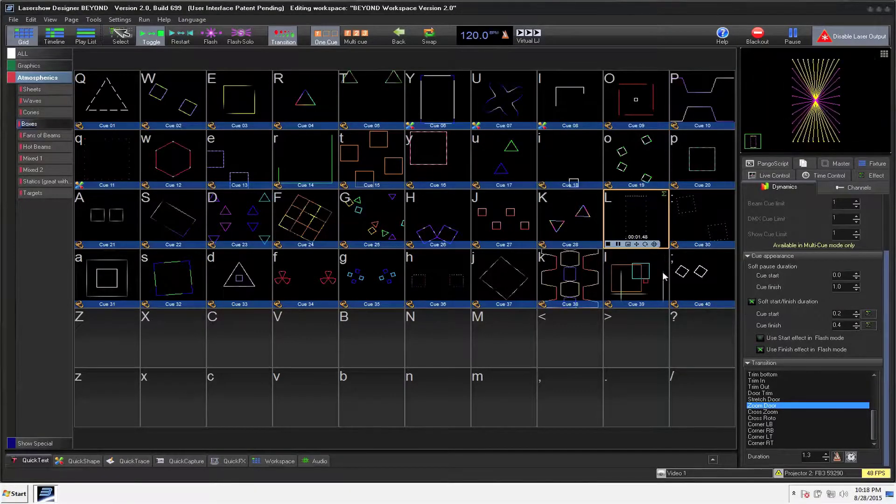
left_click(623, 269)
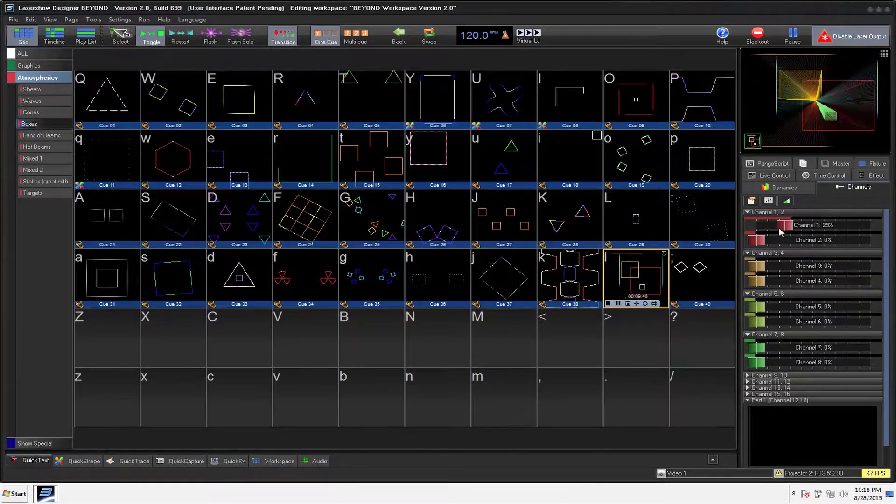
Try the Channel 1 and 2 sliders, and shift the playing cue's time with the Time Control disk and Set/Jump
left_click_drag(757, 240, 736, 238)
left_click(829, 174)
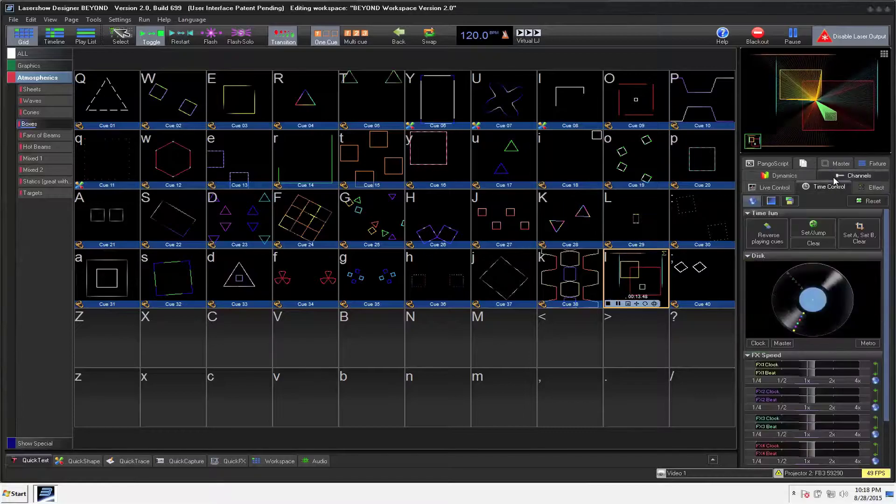
left_click_drag(800, 290, 787, 309)
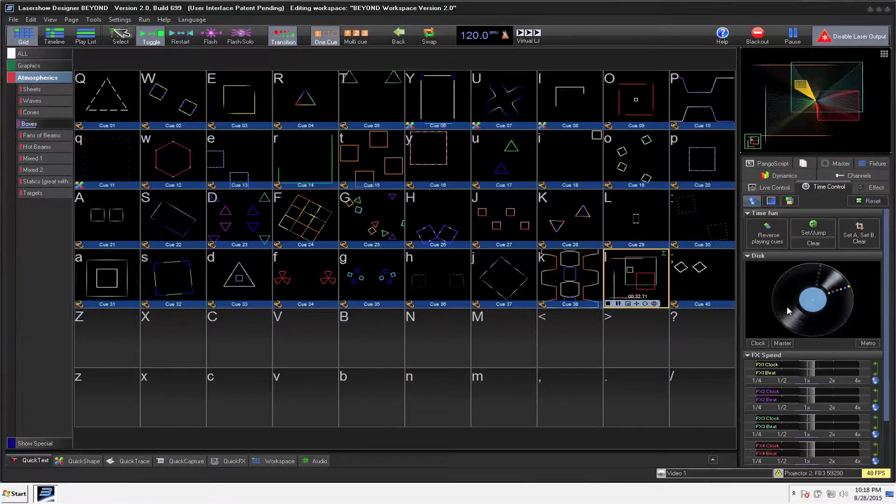
mouse_move(784, 285)
left_mouse_down()
mouse_move(793, 314)
mouse_move(791, 300)
mouse_move(782, 303)
mouse_move(800, 292)
mouse_move(798, 309)
mouse_move(793, 294)
left_mouse_up()
left_click(830, 224)
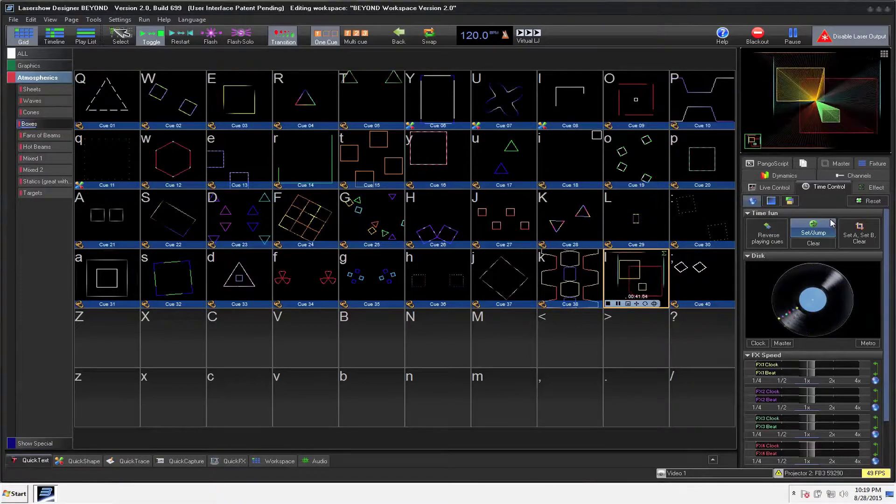
Examine the effect options for Cue 39 and the Live Control settings for size, position, rotation, color and playback
left_click(766, 188)
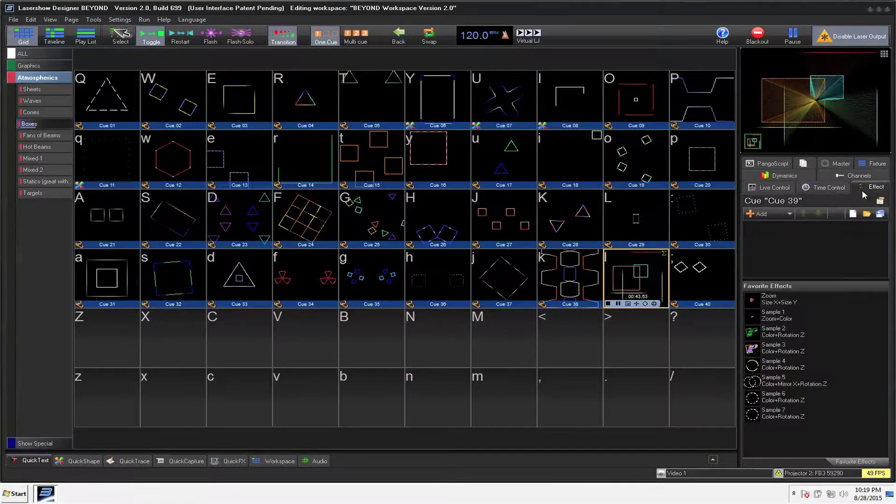
left_click(766, 189)
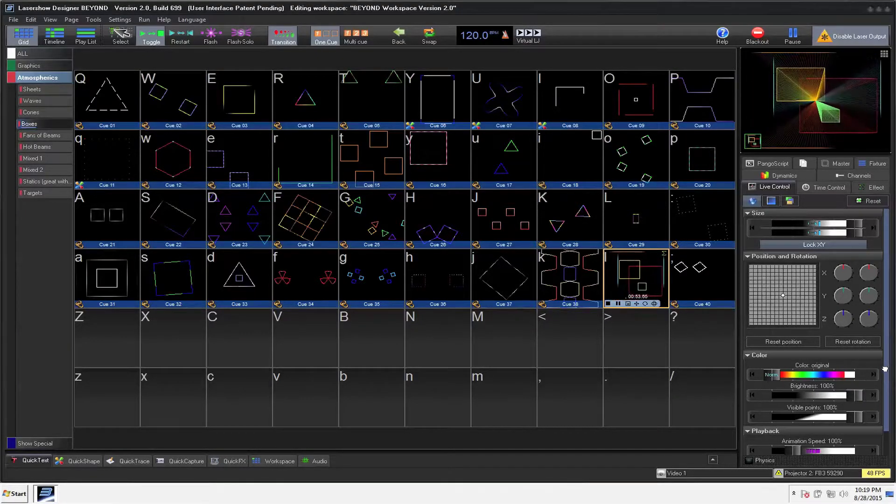
scroll(885, 370, "down", 1)
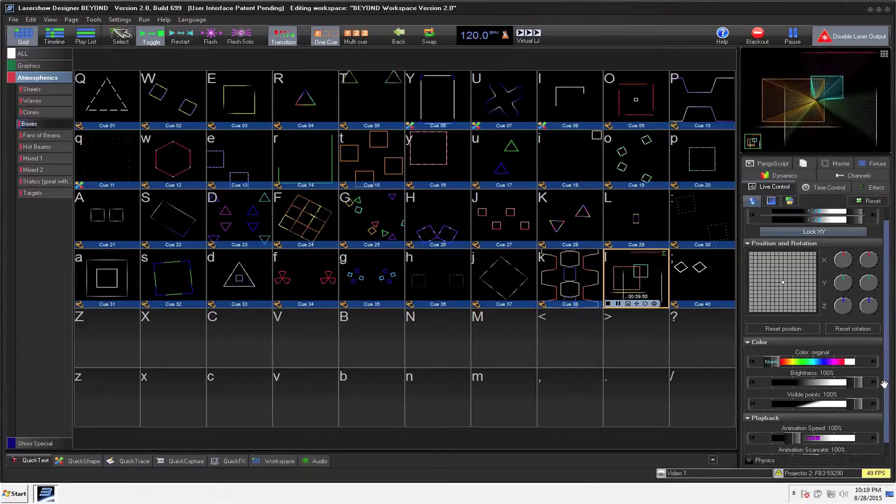
scroll(884, 383, "up", 1)
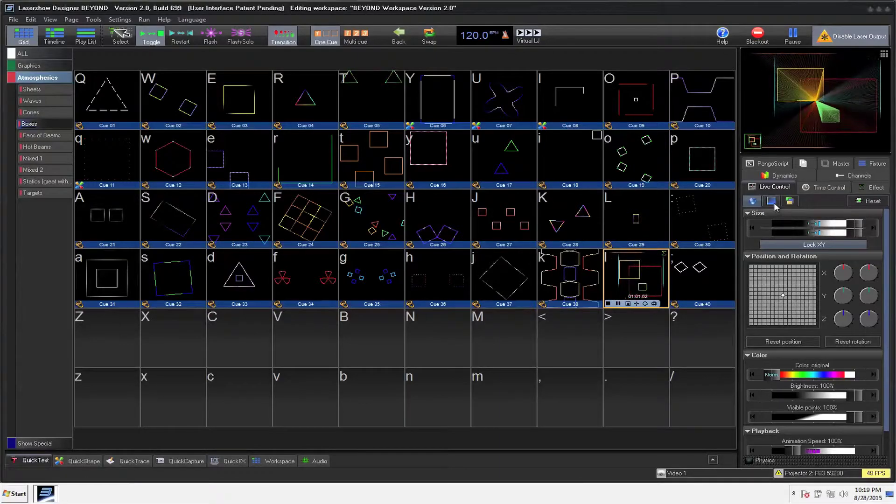
Examine the Master controls for show, time shift and global speed, and the PangoScript controls
left_click(831, 175)
left_click(839, 162)
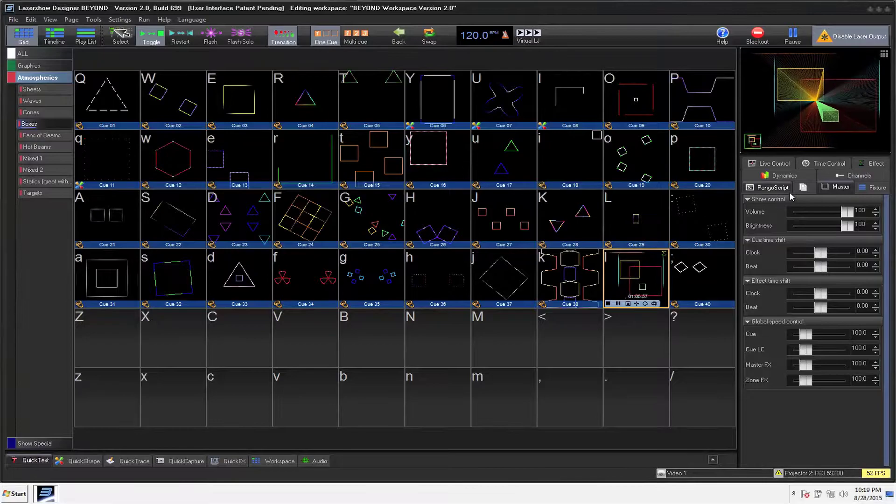
left_click(775, 187)
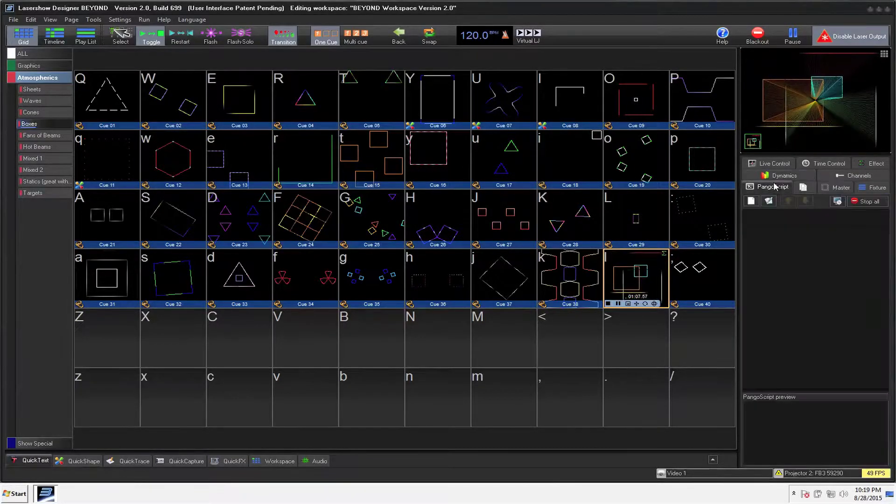
left_click(775, 192)
left_click(772, 191)
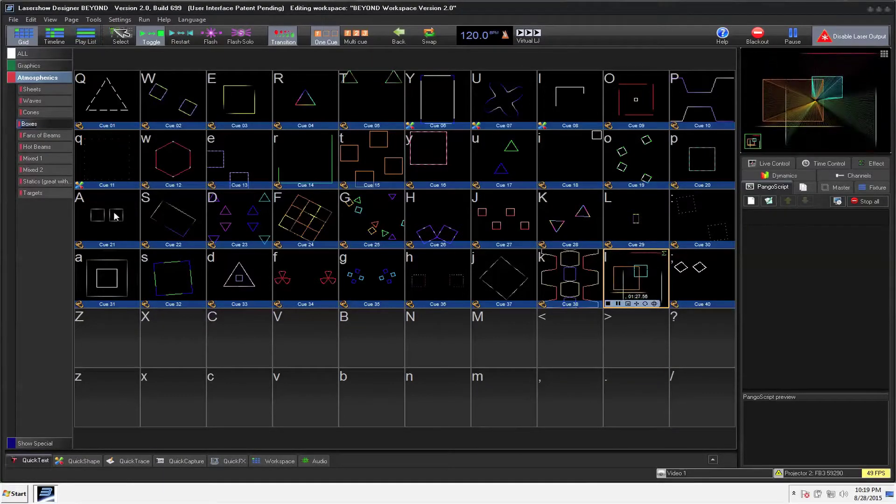
Look through the QuickText, QuickShape, QuickTrace, QuickCapture, QuickFX, Workspace and Audio tools
left_click(36, 464)
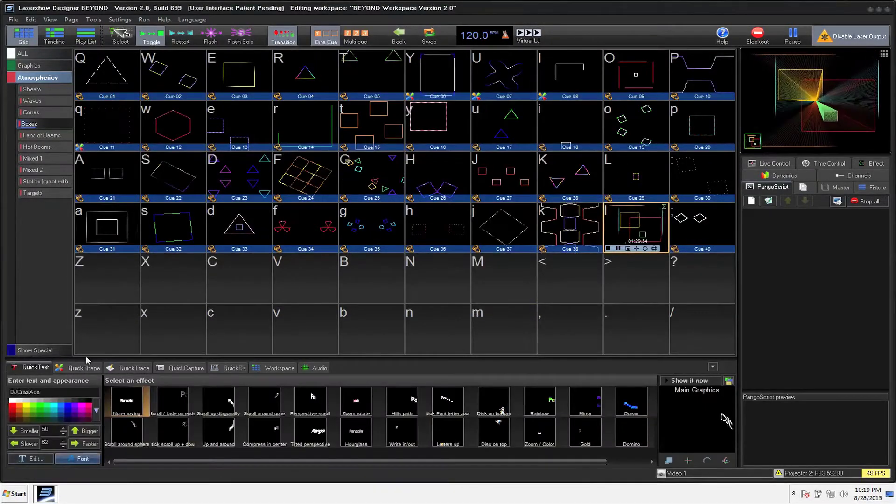
left_click(77, 371)
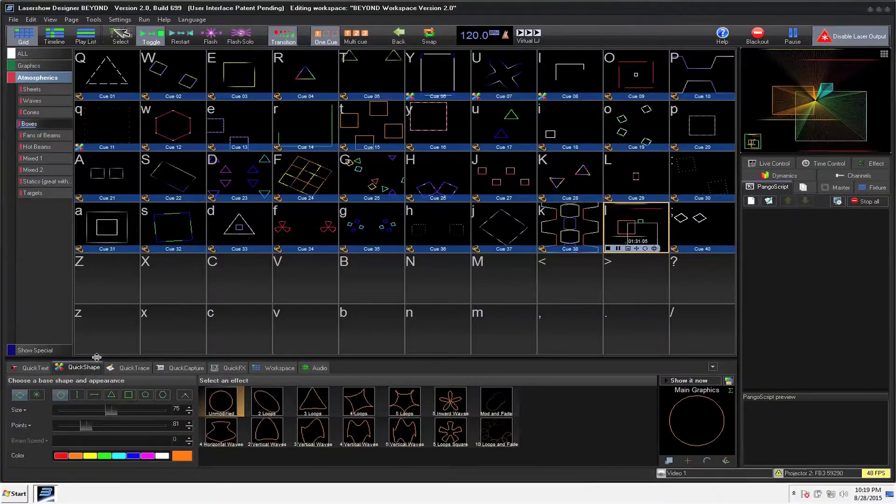
left_click(133, 368)
left_click(186, 368)
left_click(229, 368)
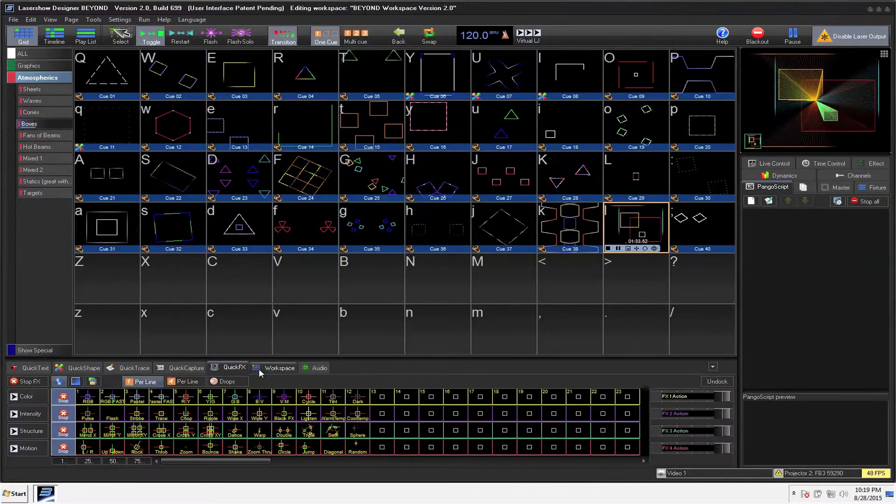
left_click(277, 369)
left_click(313, 368)
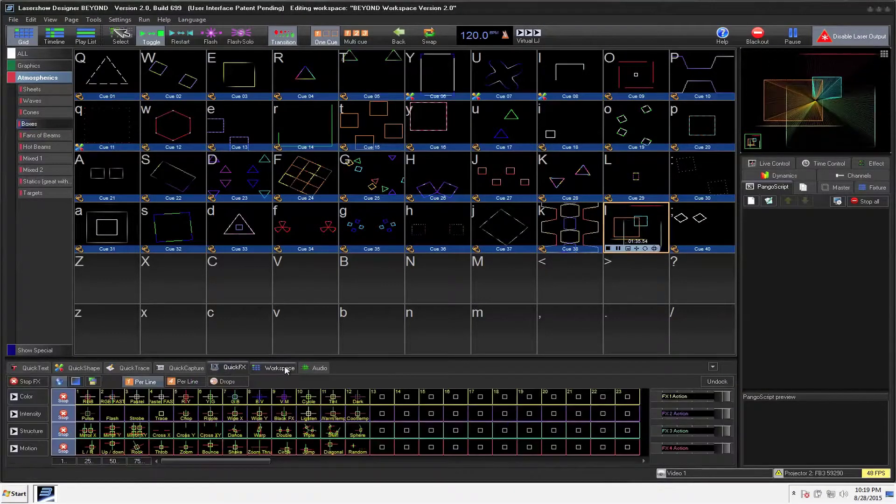
left_click(293, 369)
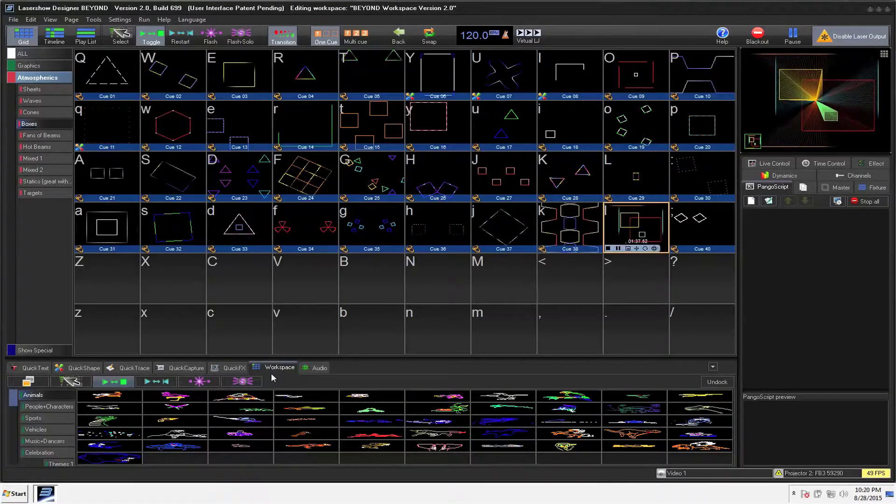
left_click(307, 369)
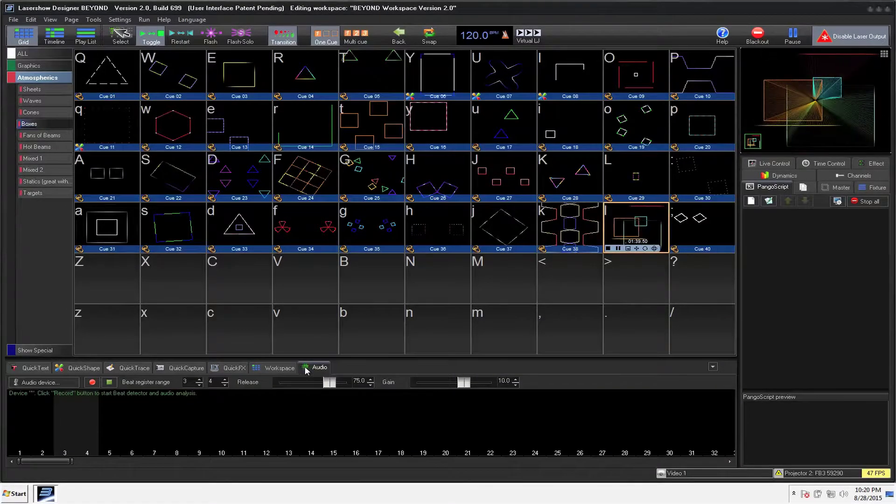